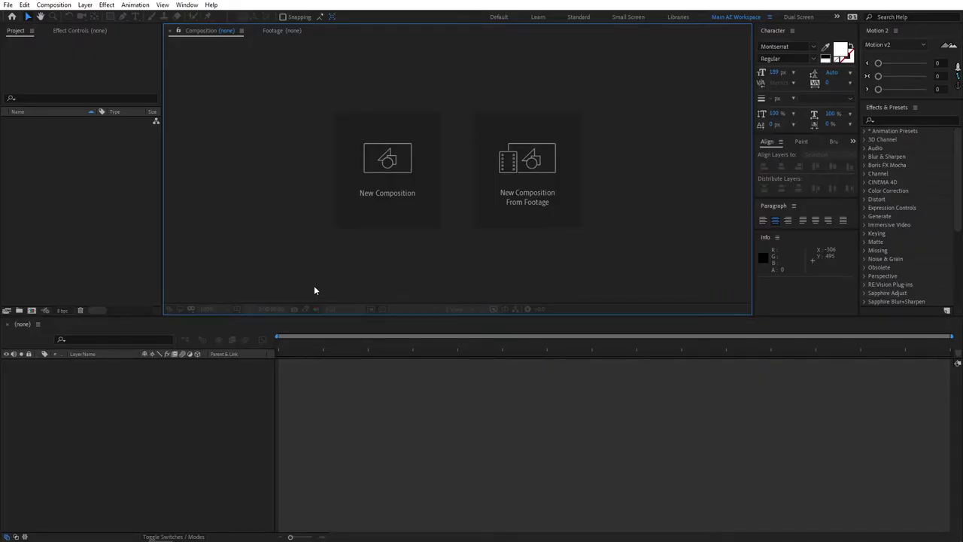
Create a 1920×1080, 30 fps composition named 'Text'
left_click(376, 185)
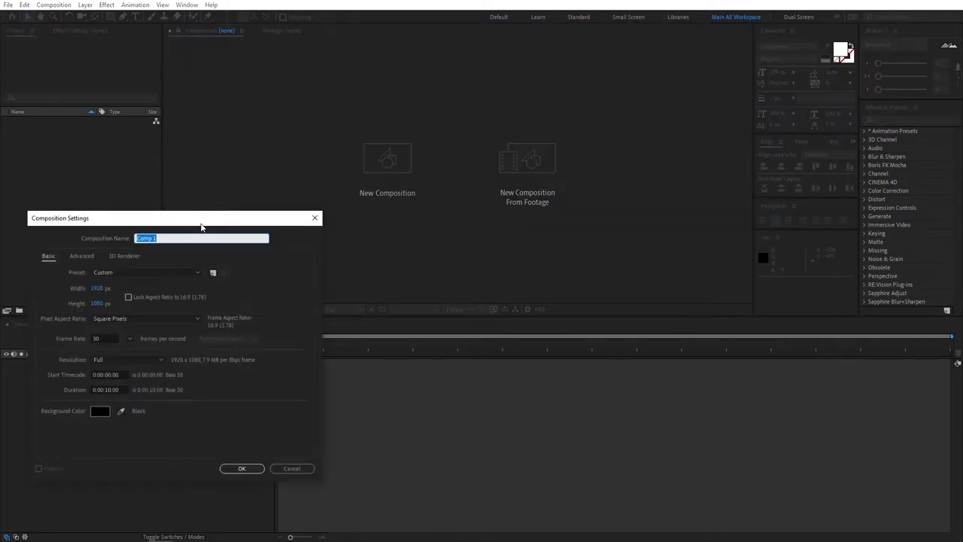
type("Text")
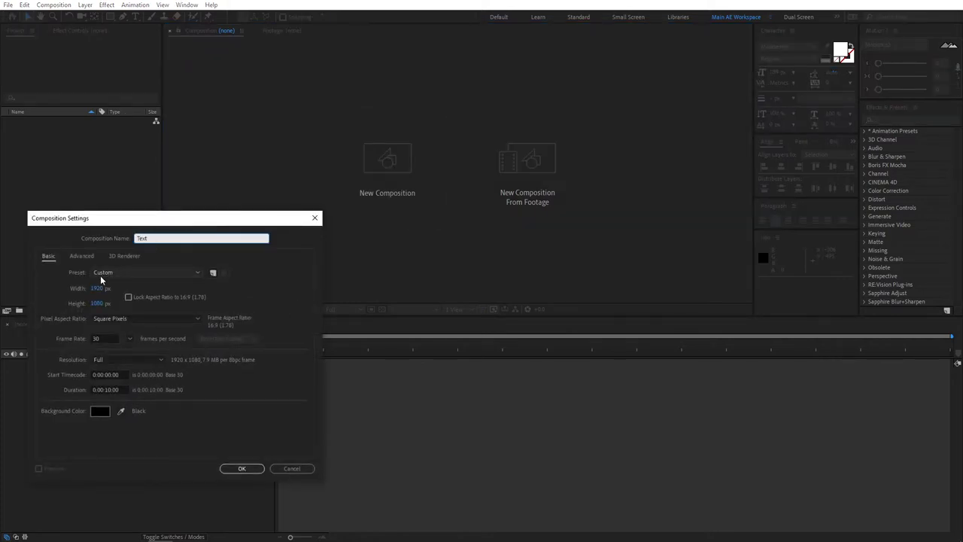
left_click(99, 337)
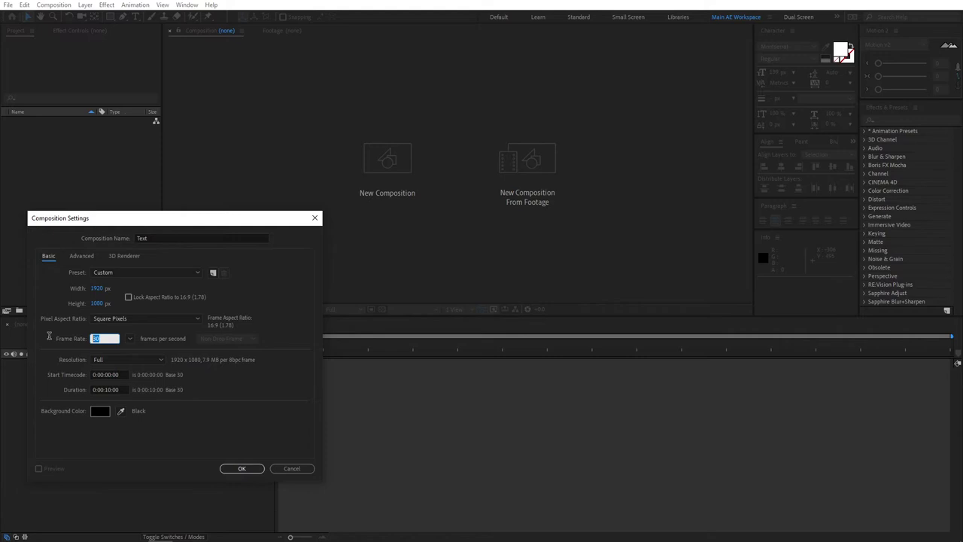
left_click(107, 389)
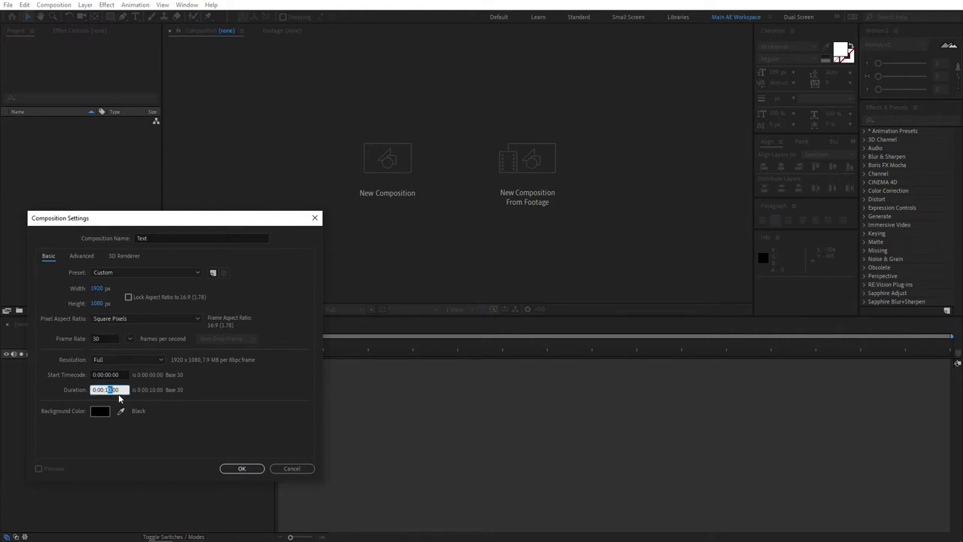
left_click(245, 469)
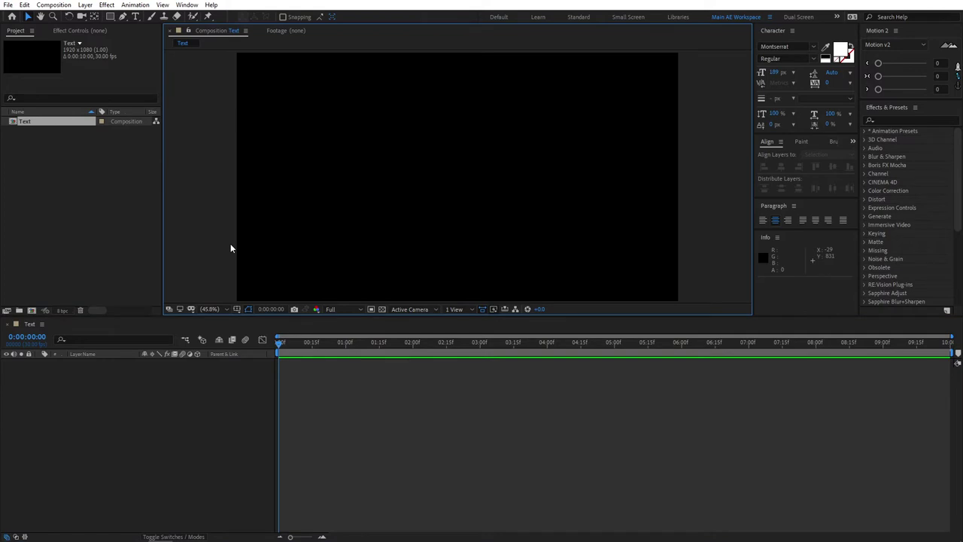
Add a white 'Welcome' text layer and centre it horizontally and vertically in the frame
left_click(136, 15)
left_click(390, 213)
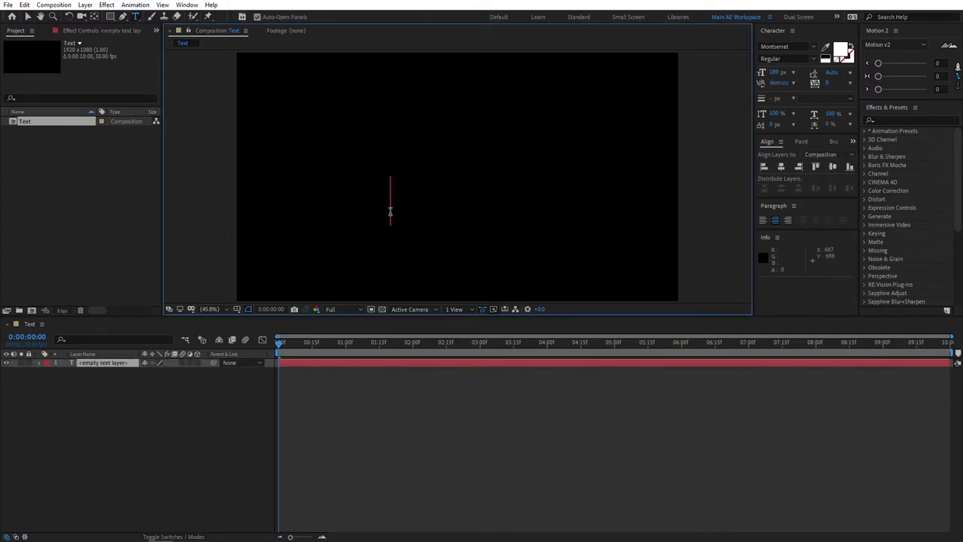
type("Welcome")
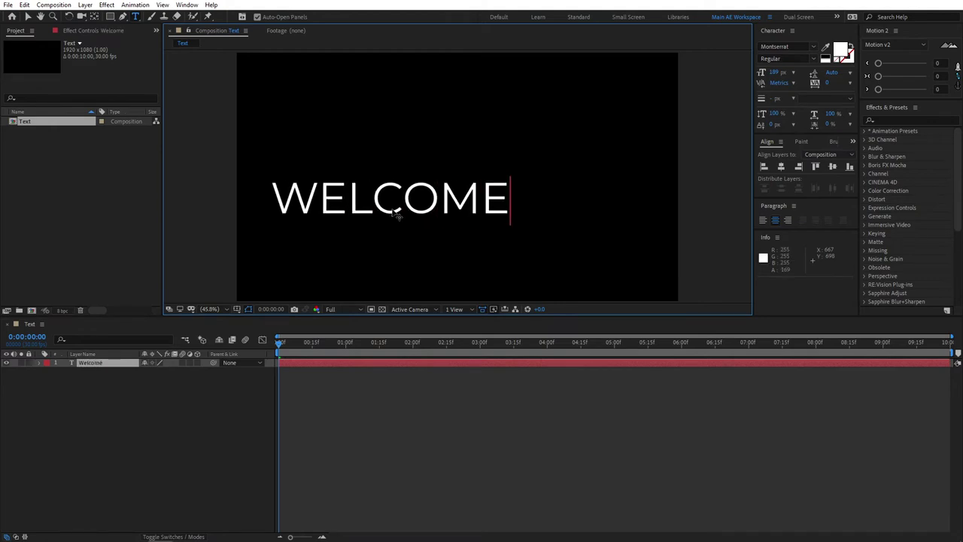
key("ctrl+a")
left_click(781, 167)
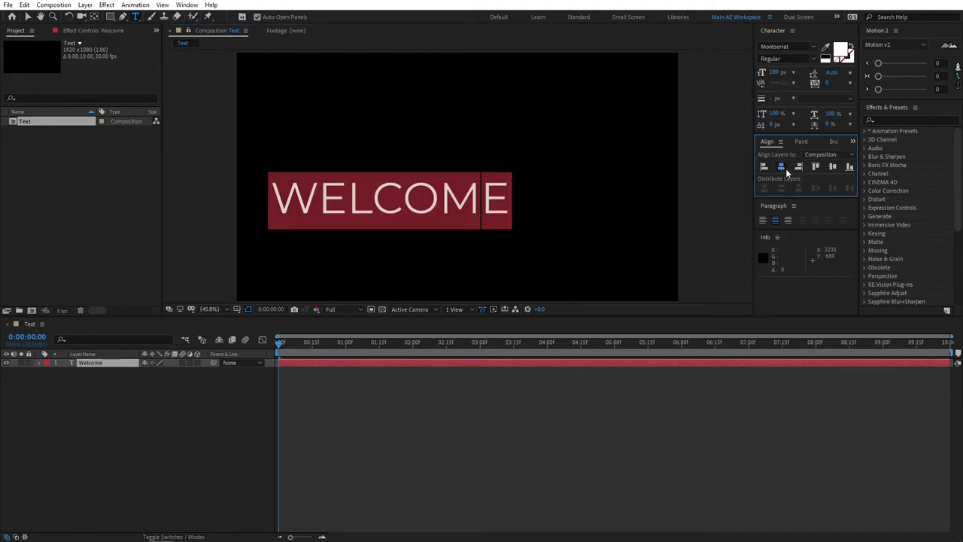
left_click(832, 166)
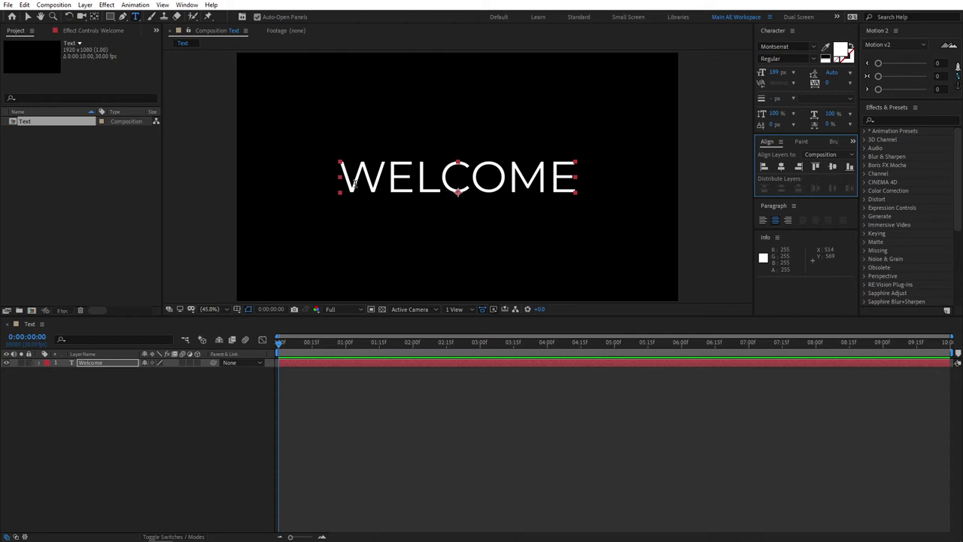
left_click(906, 121)
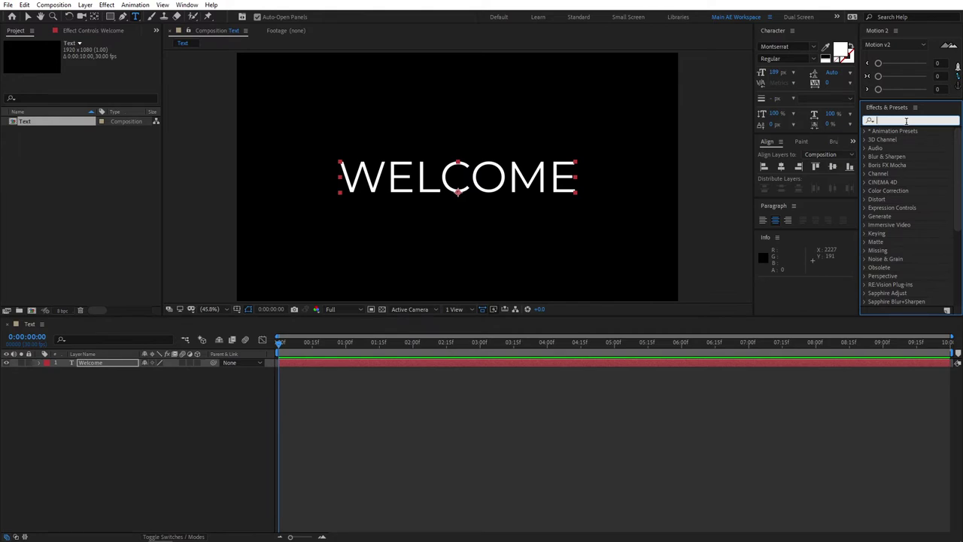
Apply the Fill effect to the Welcome layer, colouring the text red
type("fill")
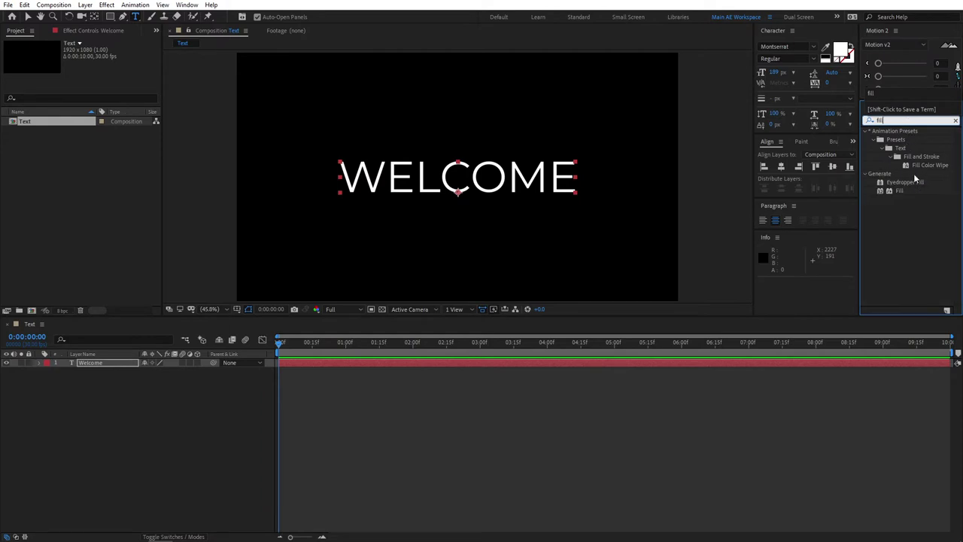
left_click_drag(900, 192, 94, 360)
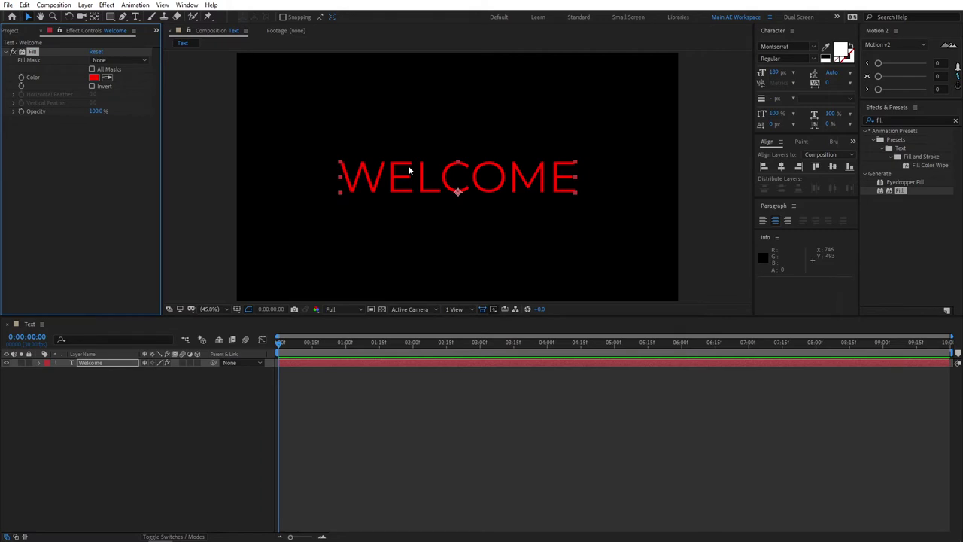
left_click(7, 54)
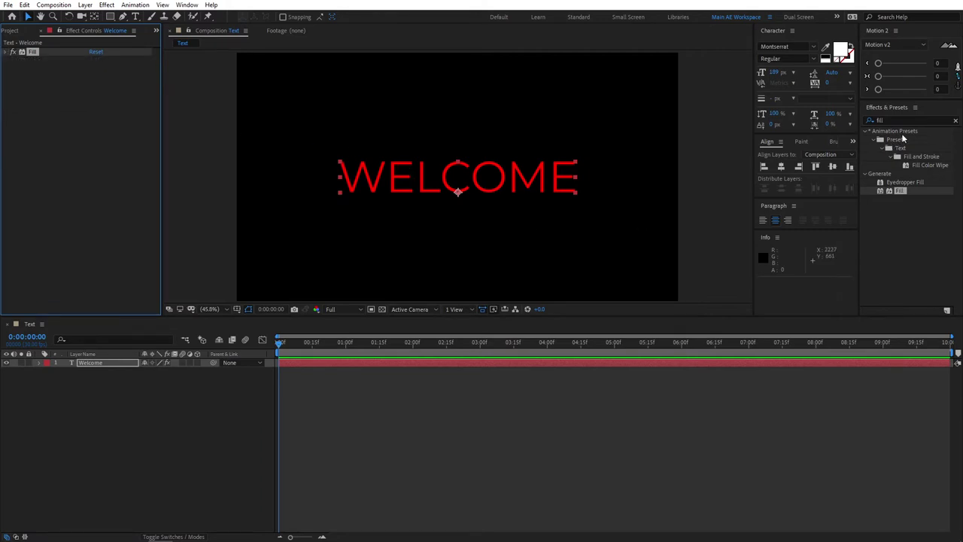
left_click(455, 182)
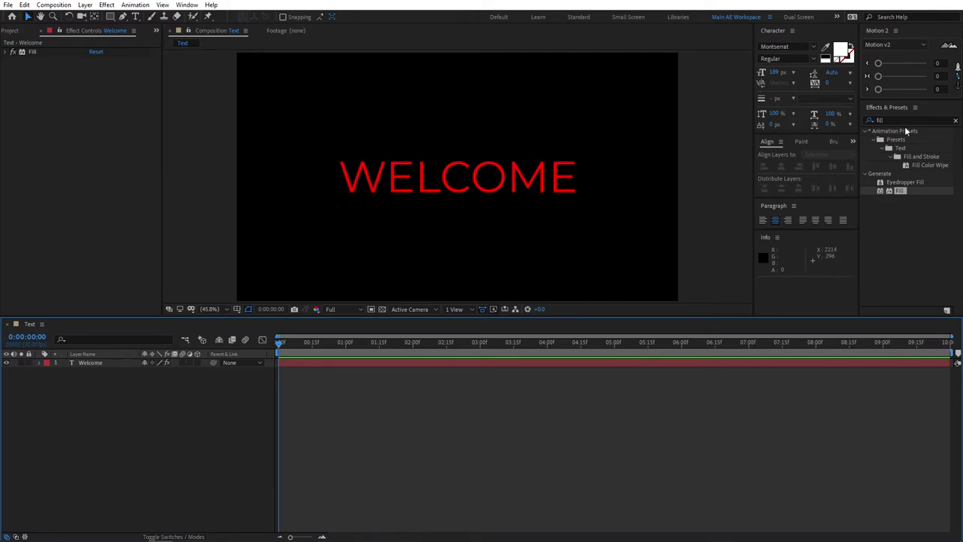
Apply the CC RepeTile effect to the Welcome layer
left_click(896, 120)
left_click_drag(896, 121, 845, 118)
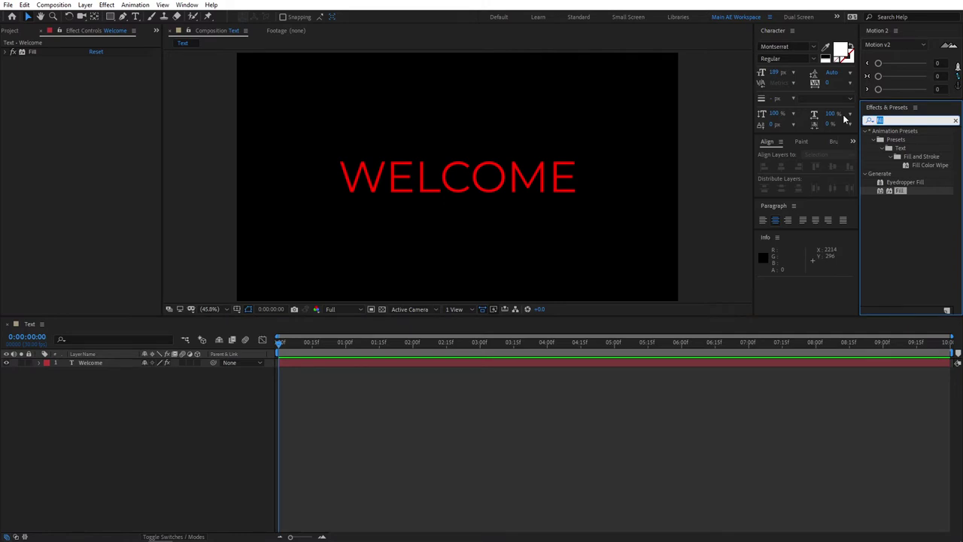
type("repet")
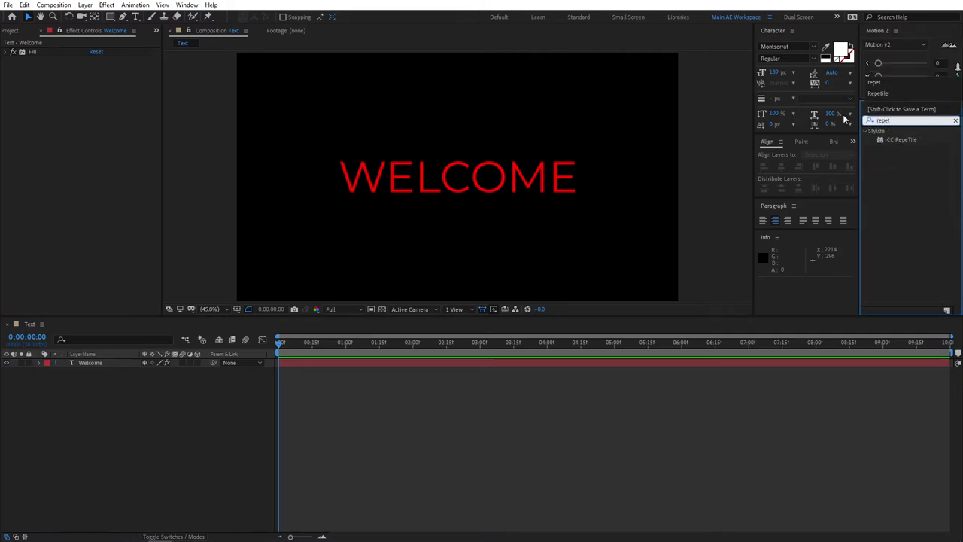
left_click_drag(907, 147, 100, 367)
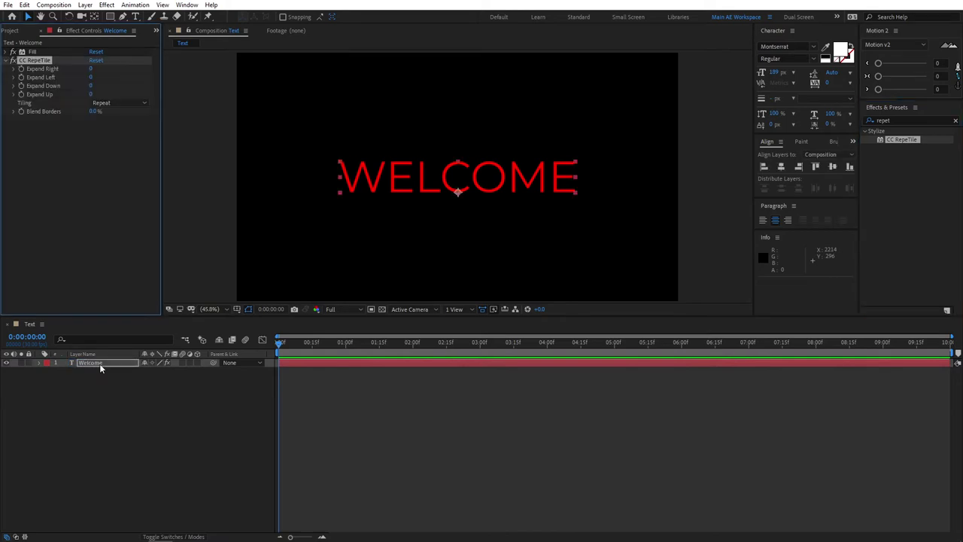
left_click(78, 183)
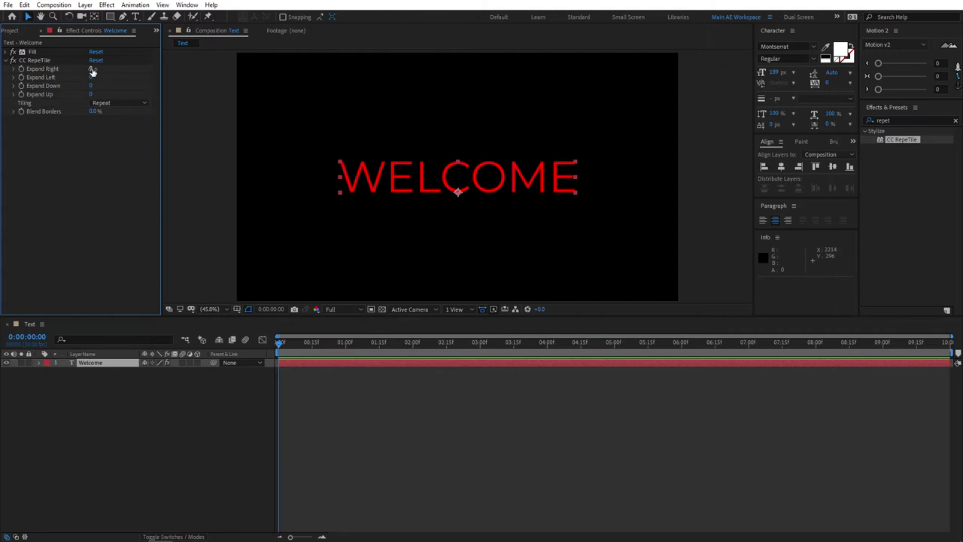
Set CC RepeTile's Expand Right, Left, Down and Up values to 30
left_click(92, 69)
type("30")
left_click(91, 77)
type("30")
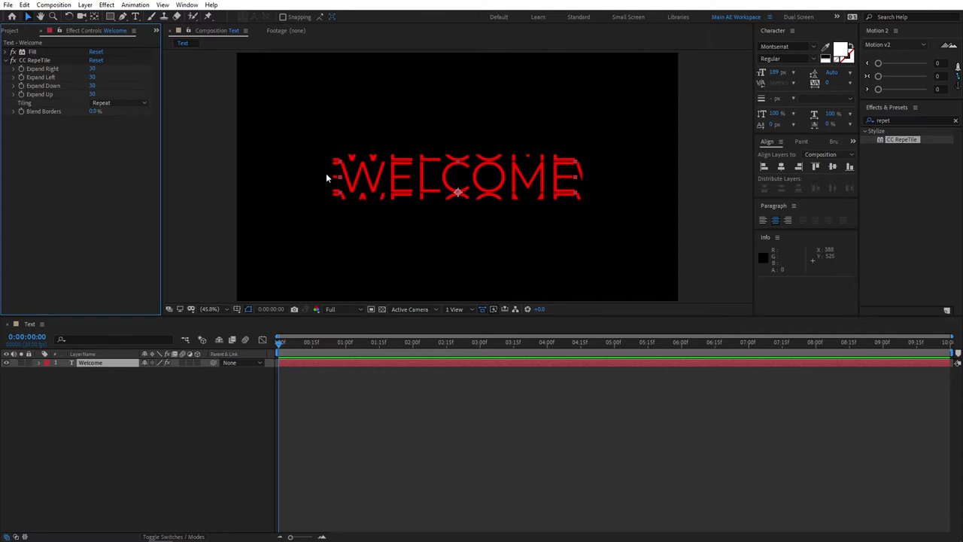
left_click(12, 60)
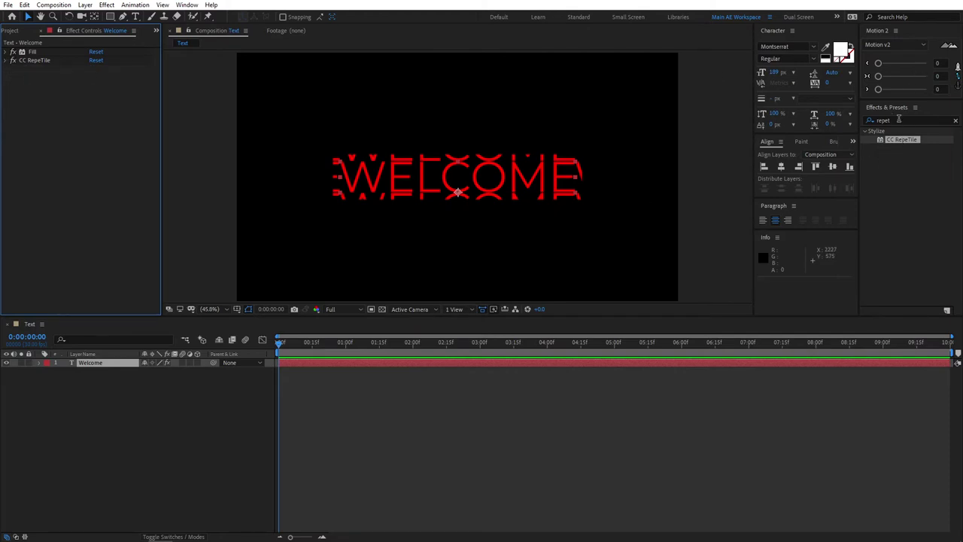
Apply the Shift Channels effect to the Welcome layer
left_click(898, 119)
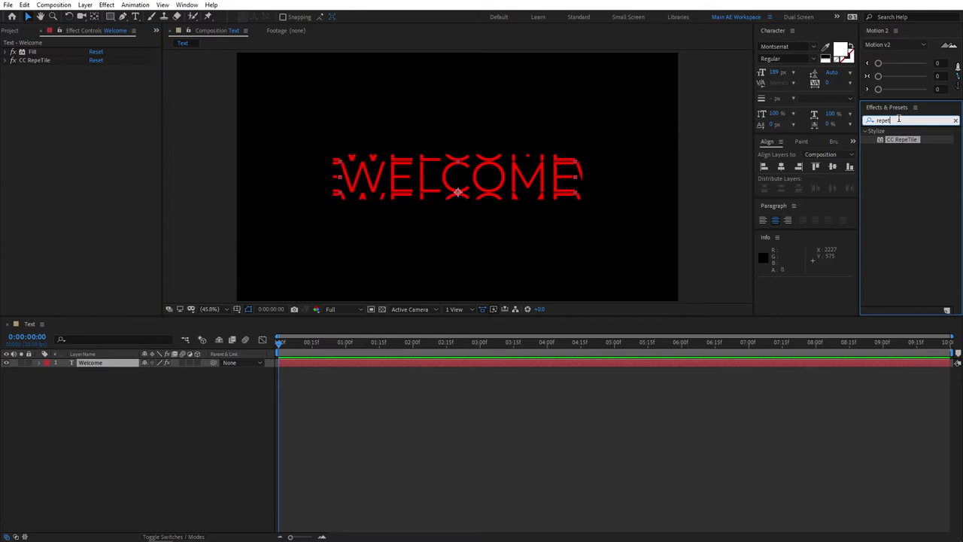
type("r")
key("BackSpace")
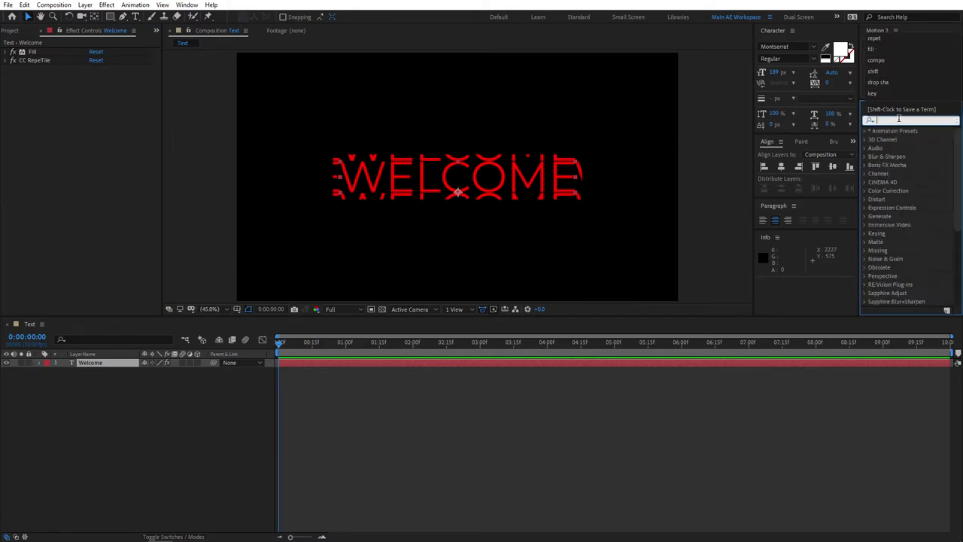
type("shift c")
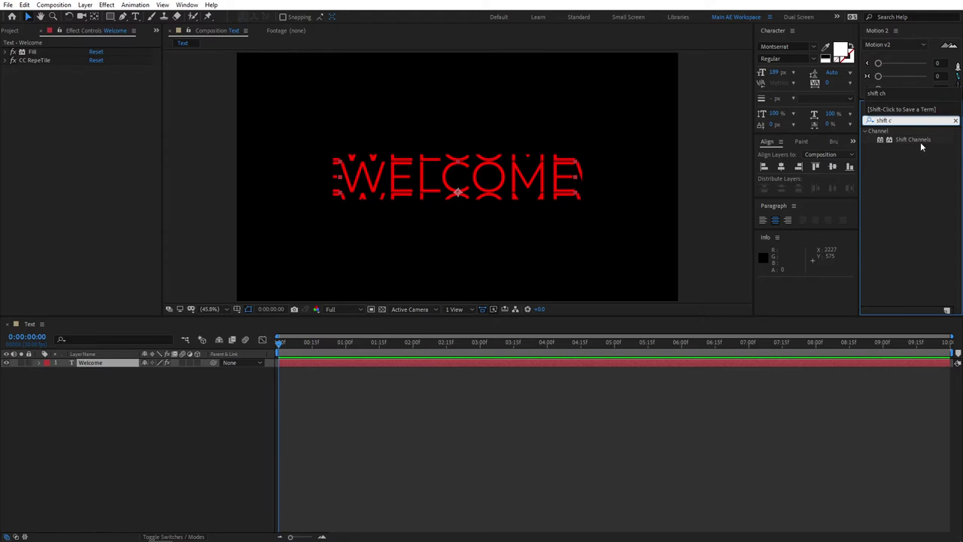
left_click_drag(922, 144, 109, 369)
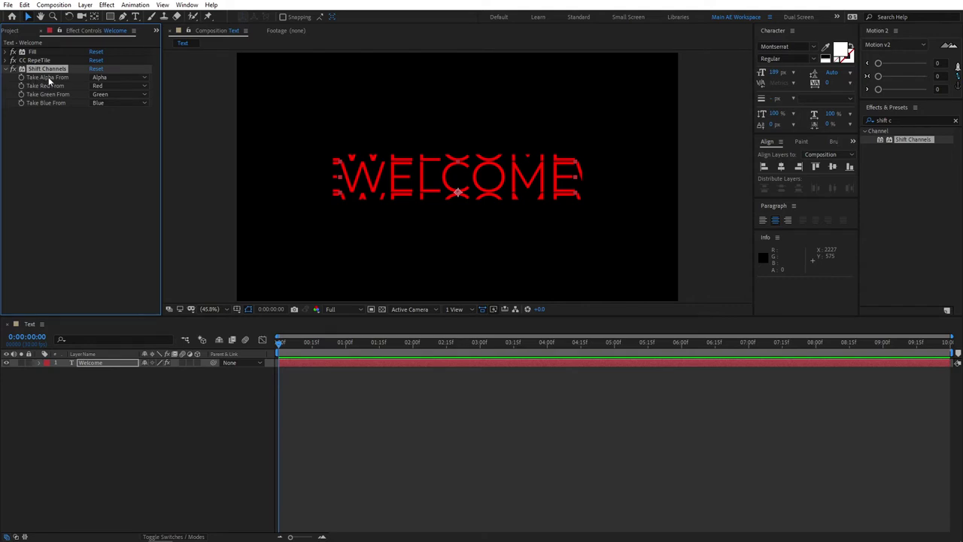
Set Shift Channels' Take Alpha From to Full On, making a solid red rectangle
left_click(142, 78)
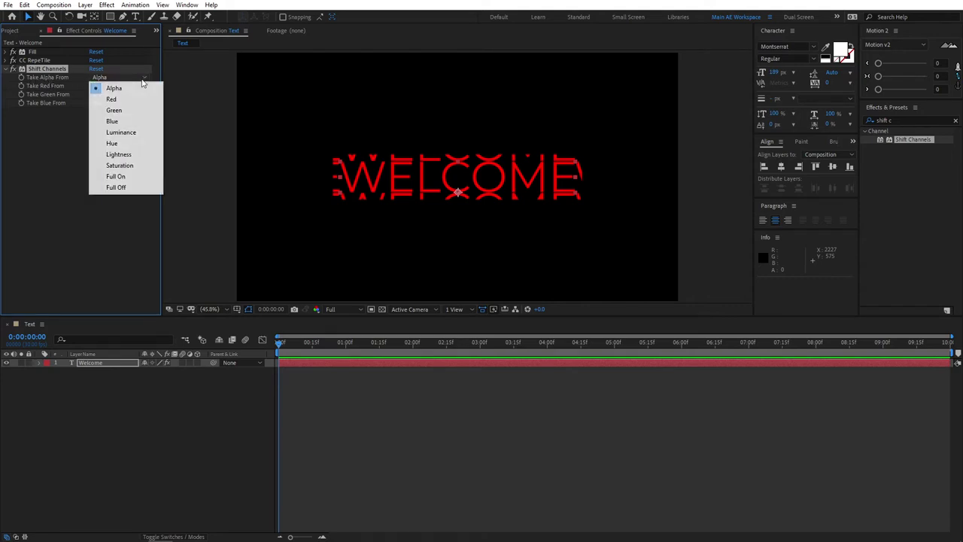
left_click(117, 176)
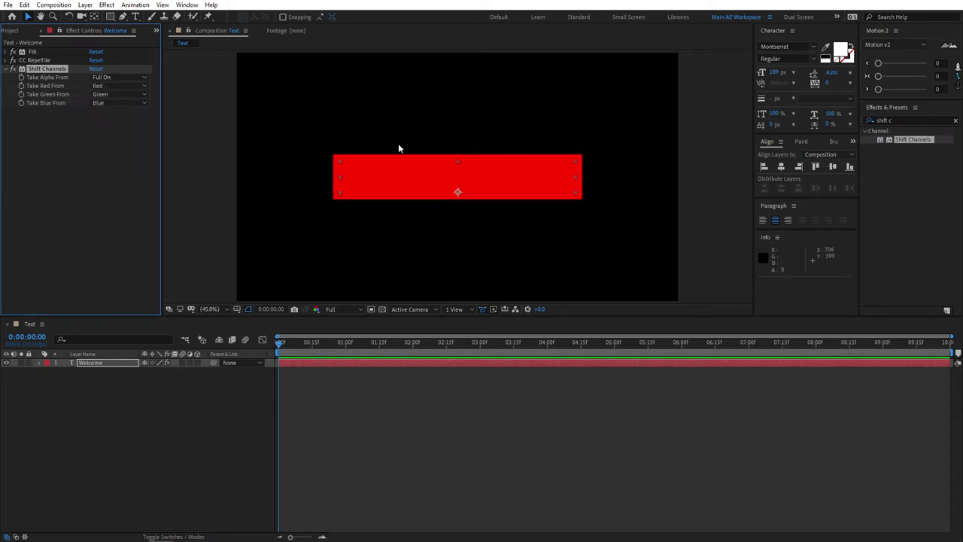
left_click(265, 391)
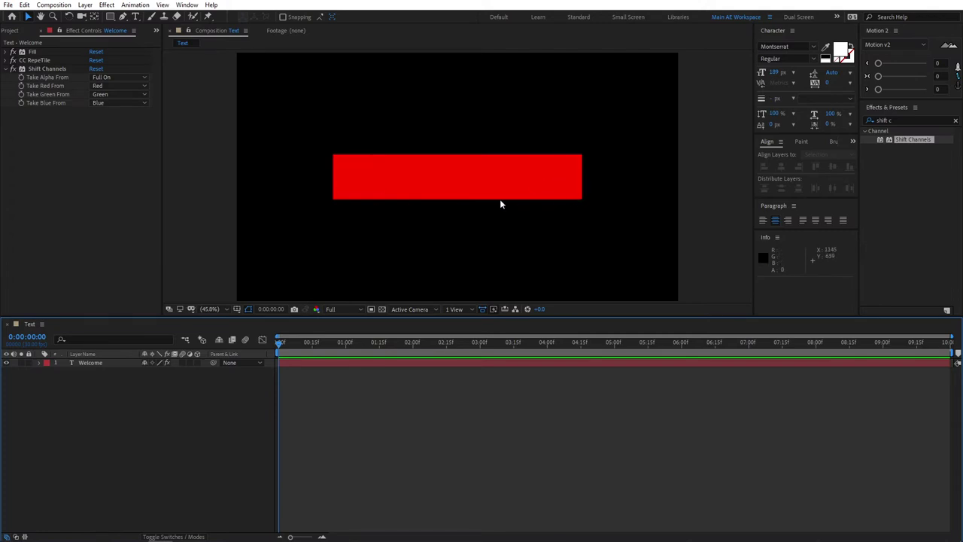
left_click(8, 69)
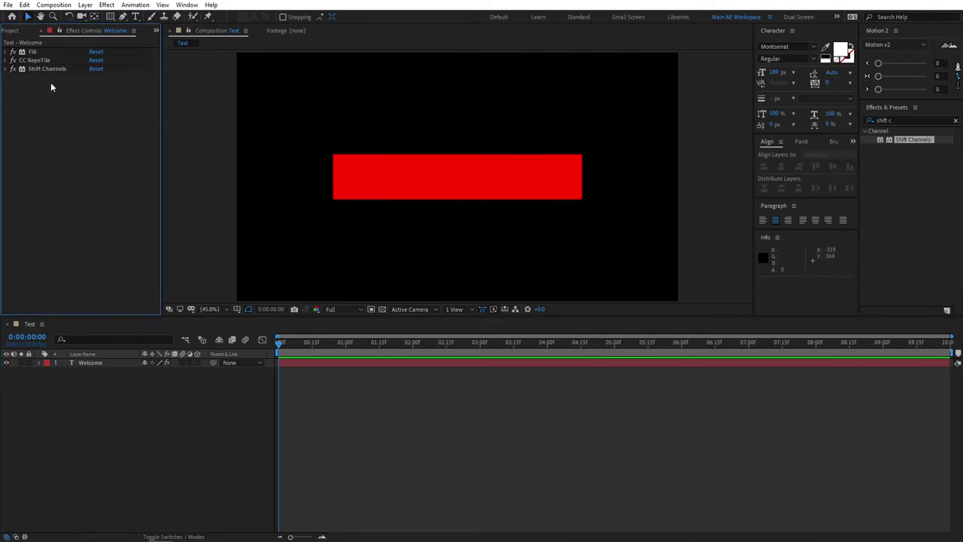
Apply CC Composite to the Welcome layer so white WELCOME shows in front of the red box
left_click(902, 119)
key("BackSpace")
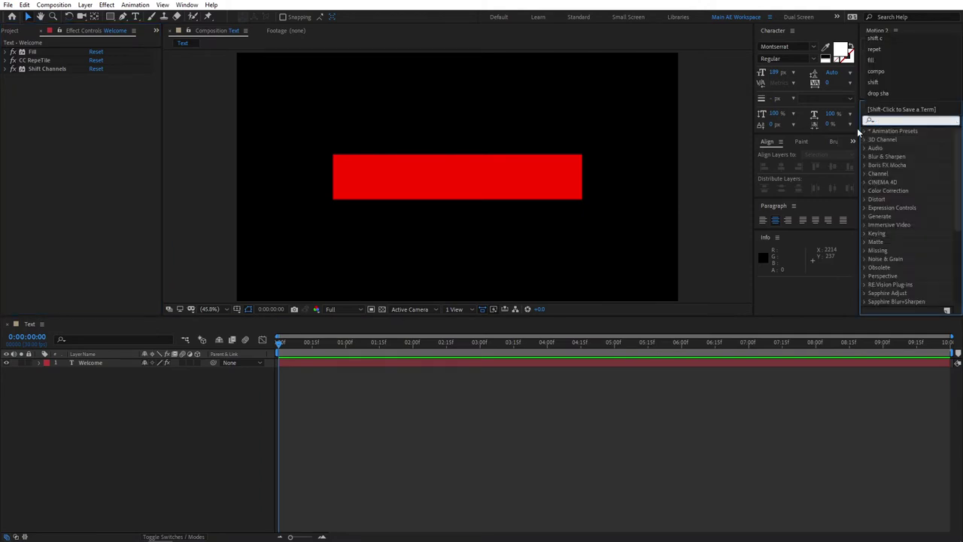
type("cc compo")
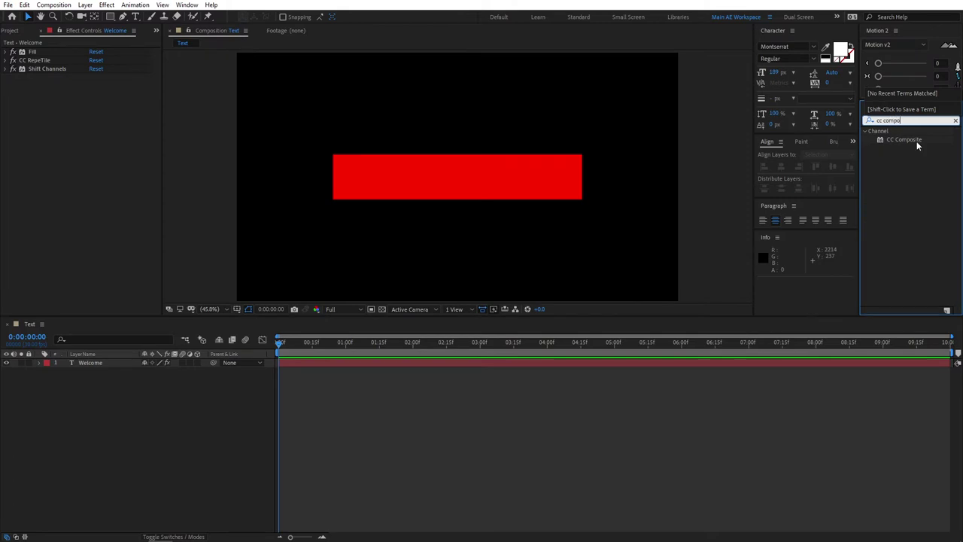
left_click_drag(917, 141, 124, 365)
left_click(124, 399)
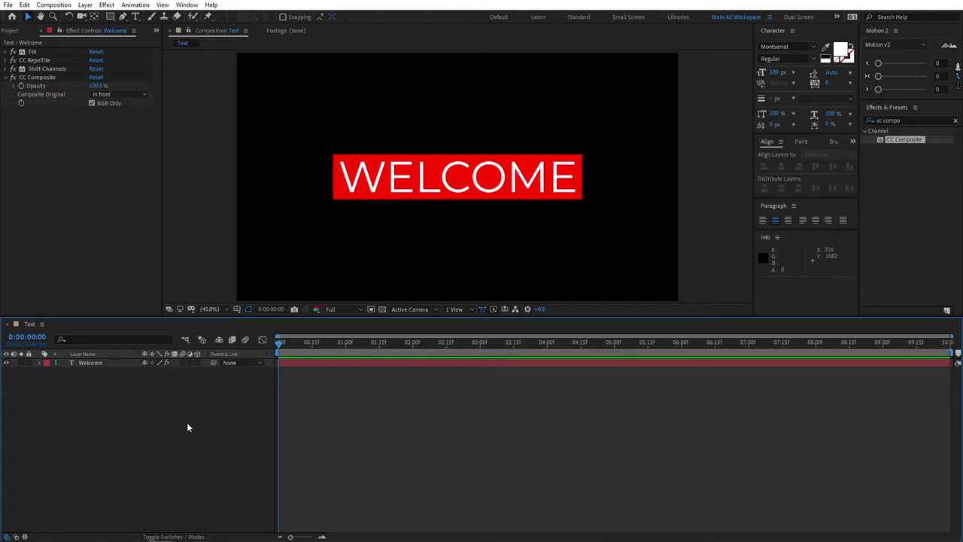
key("ctrl+t")
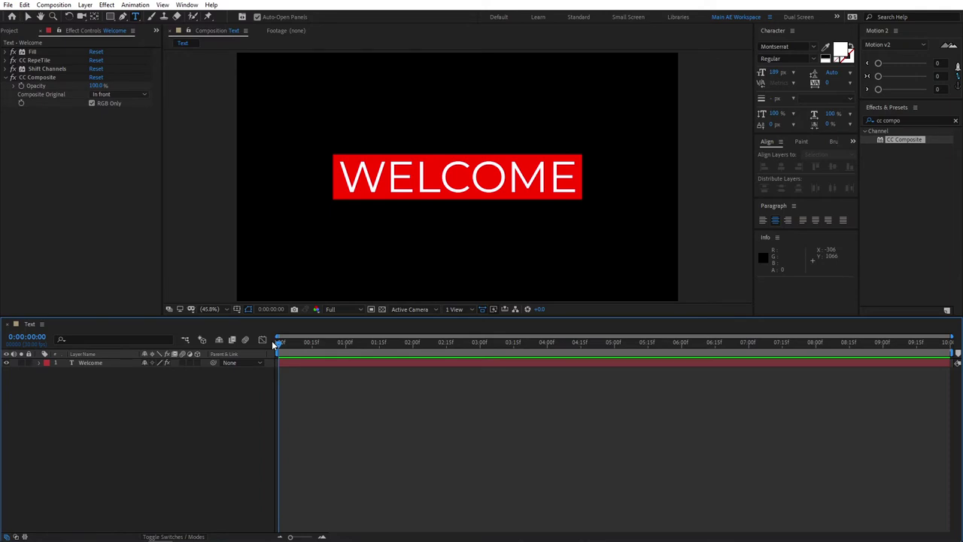
Replace the wording with 'Thanks for' on one line and 'watching' on a second line
left_click(105, 362)
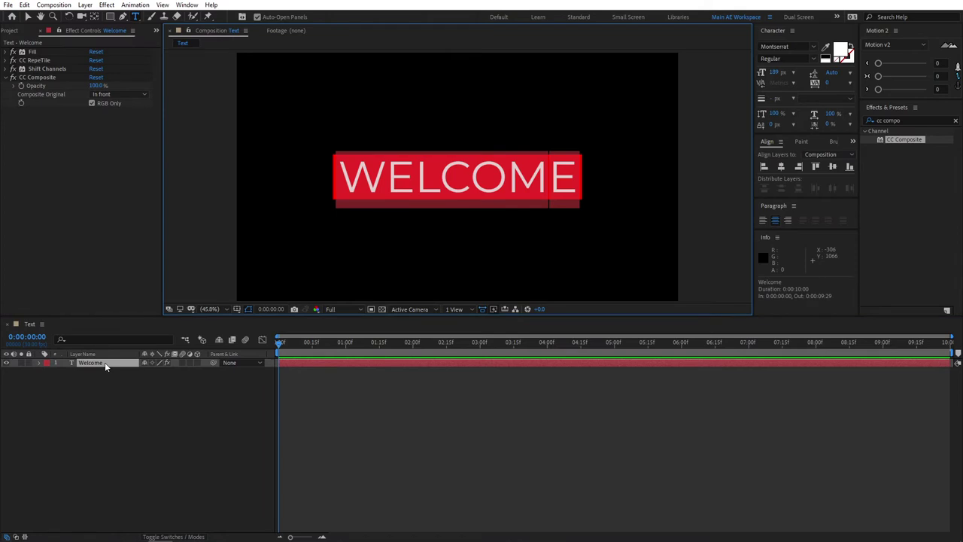
type("text")
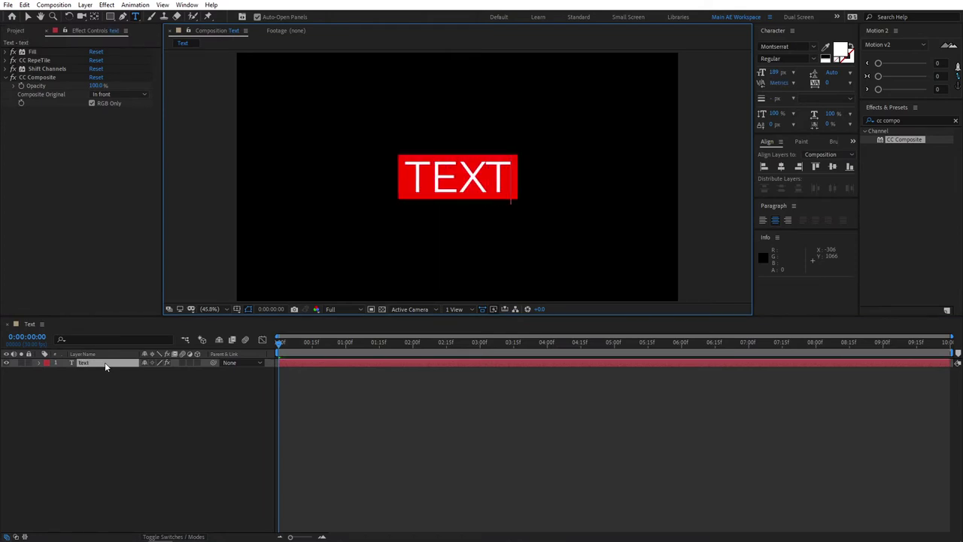
type("subscribe")
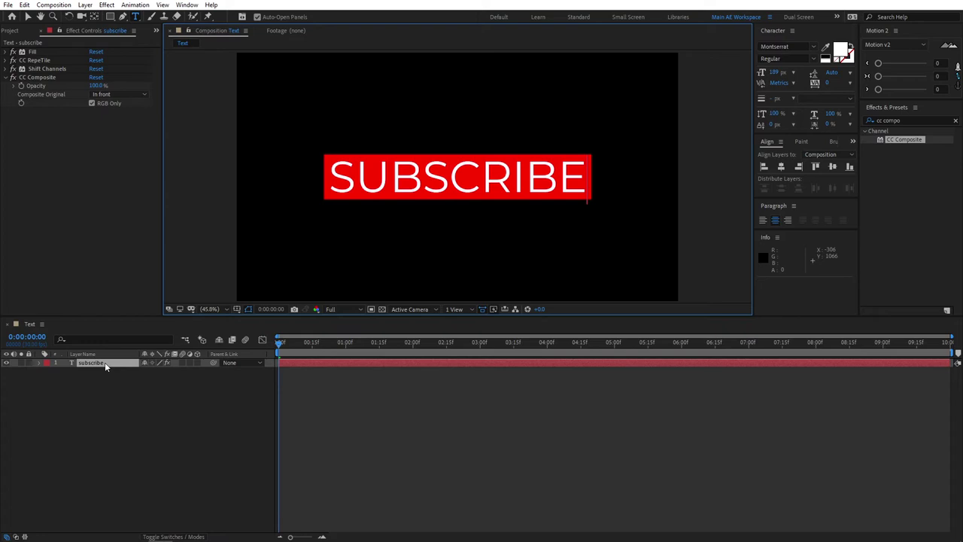
key("ctrl+a")
key("BackSpace")
type("Thanks for")
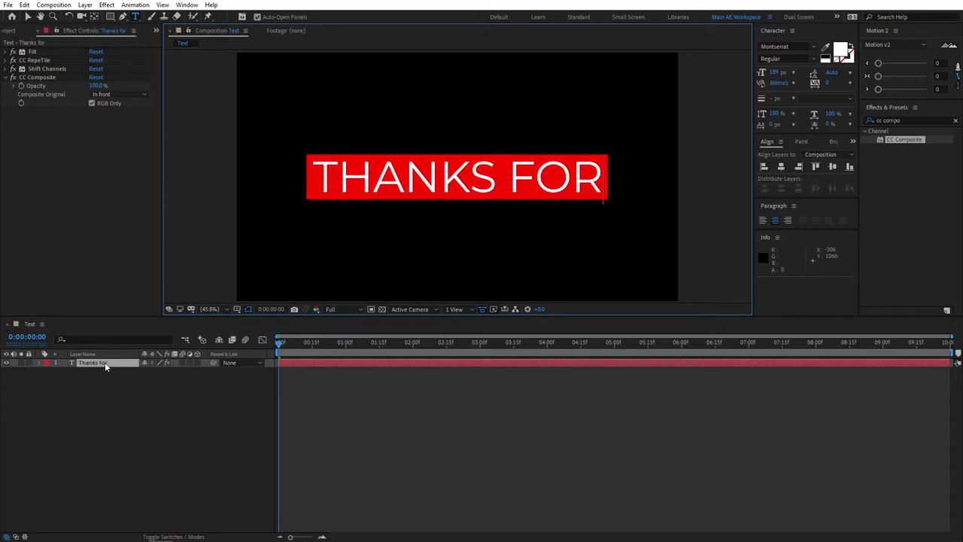
key("Return")
type("watching")
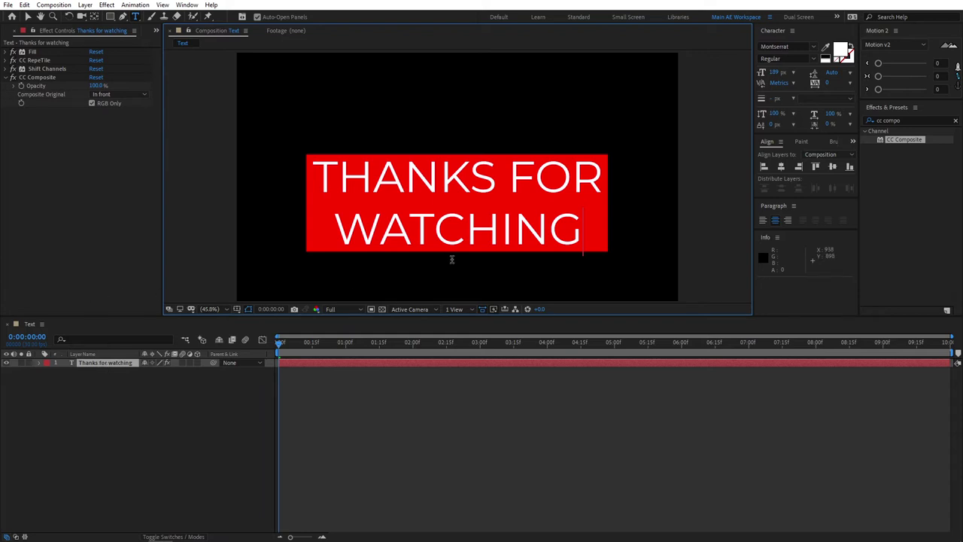
key("shift+Left")
key("shift+Left")
key("shift+Left")
key("shift+Left")
key("shift+Left")
key("ctrl+a")
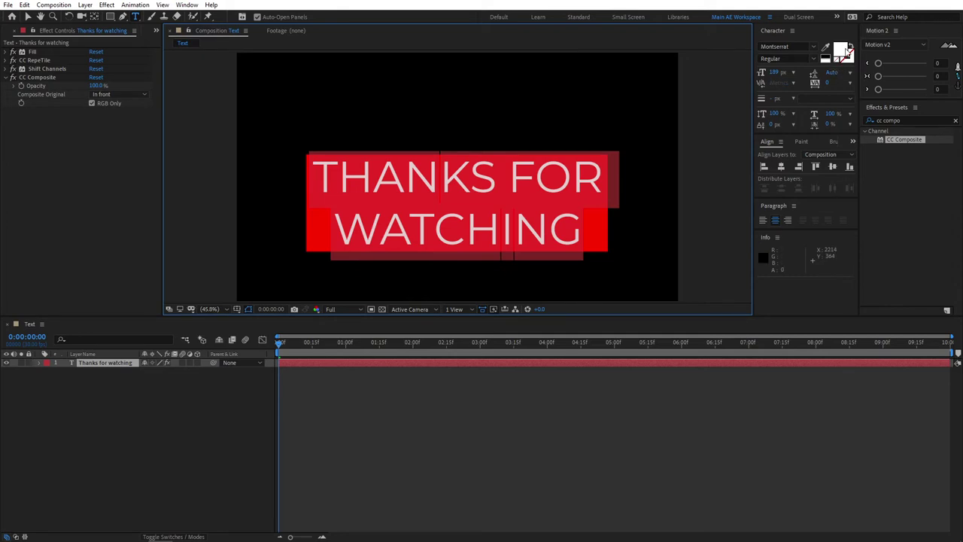
Change the THANKS FOR WATCHING text fill colour to black (000000)
left_click(846, 51)
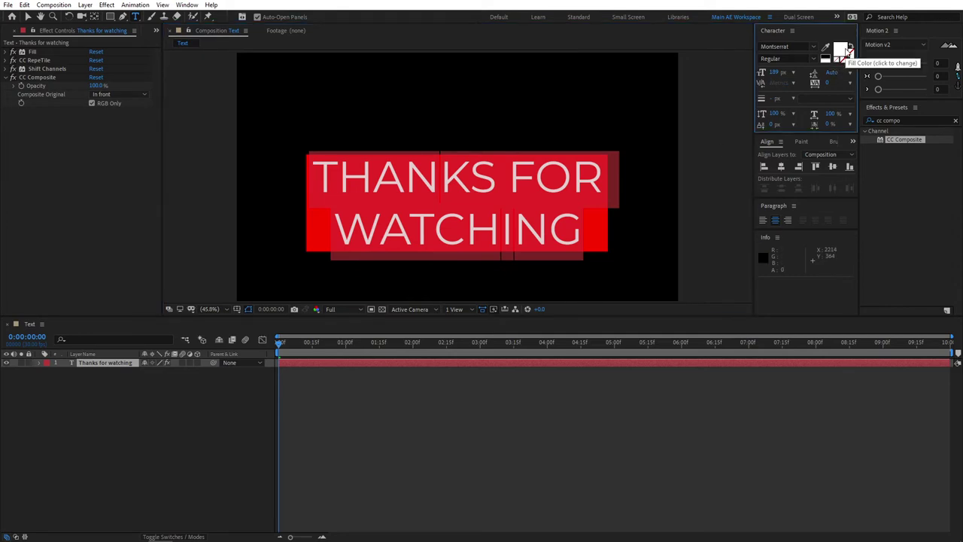
left_click(170, 233)
left_click_drag(171, 233, 6, 367)
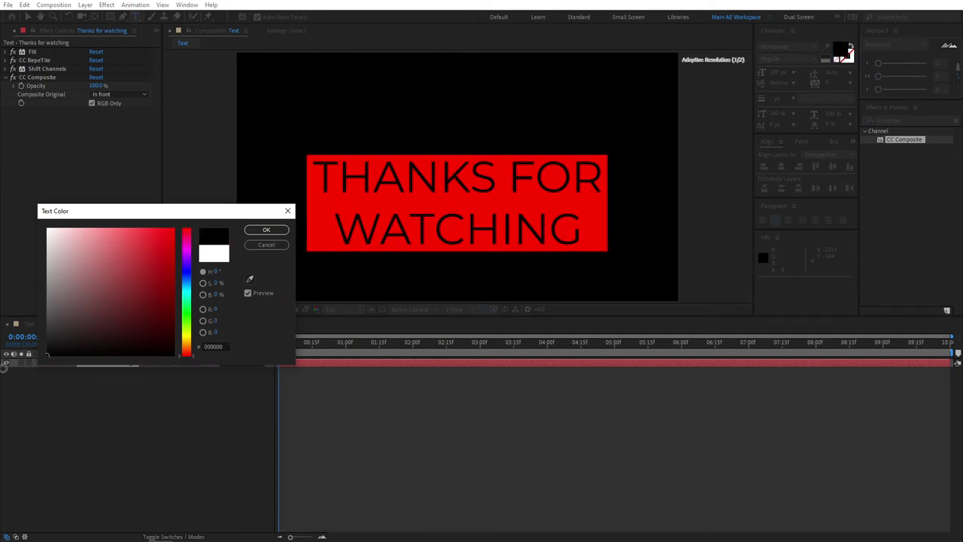
left_click(267, 230)
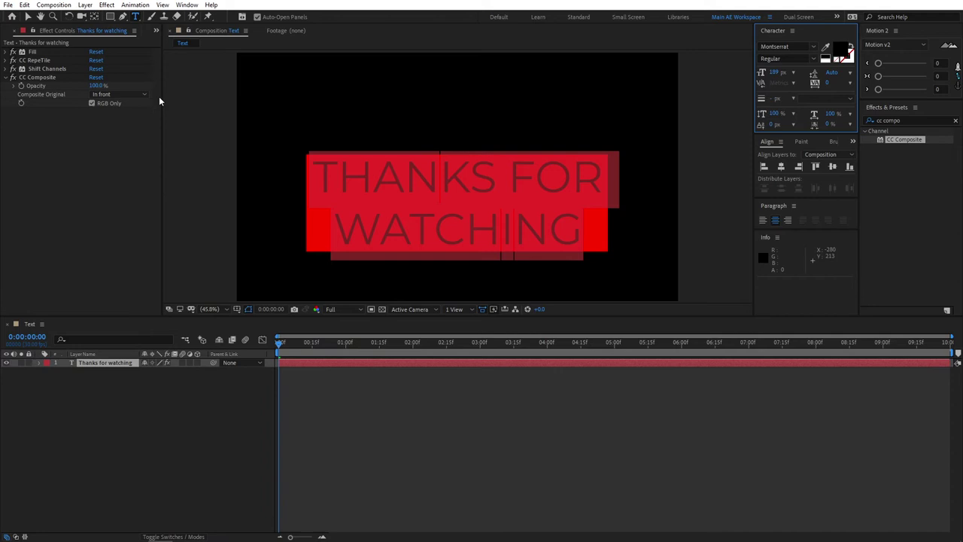
Set the Fill effect's colour to white (FFFFFF)
left_click(9, 52)
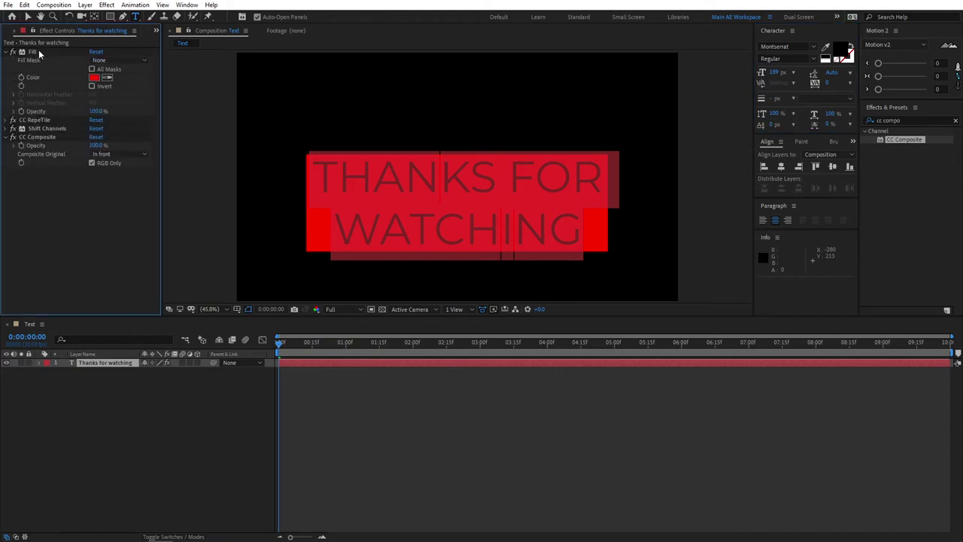
left_click(39, 53)
left_click(93, 77)
type("FFFFFF")
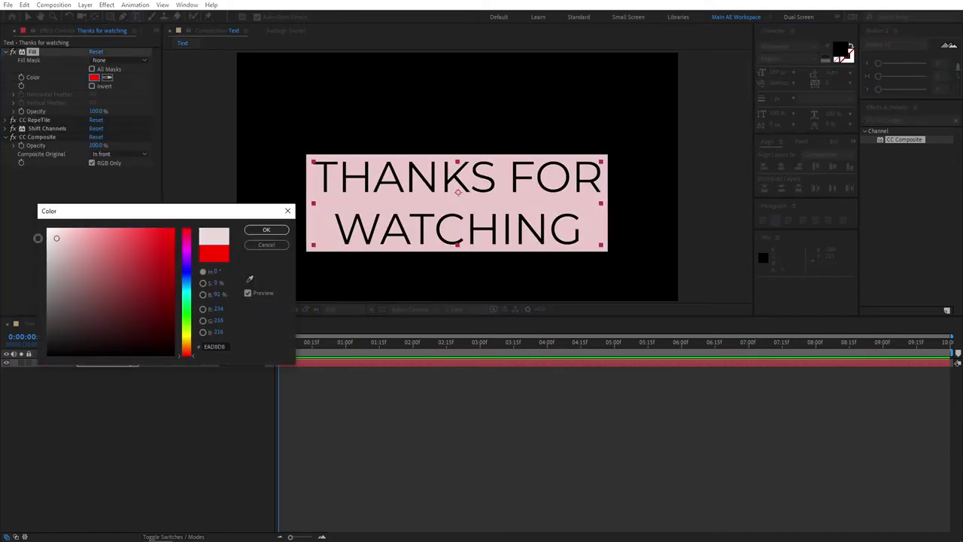
left_click(271, 232)
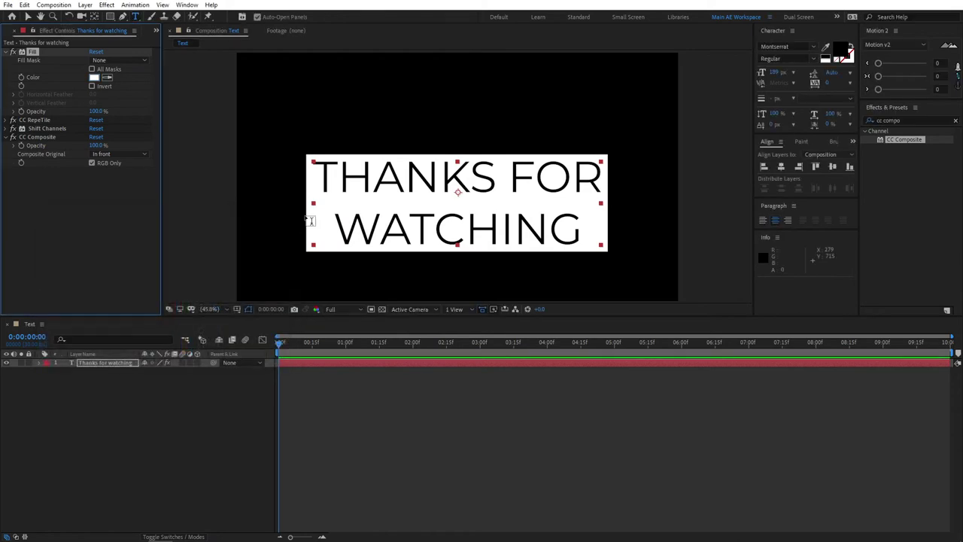
Retype the text layer's wording as 'leave a like'
double_click(95, 362)
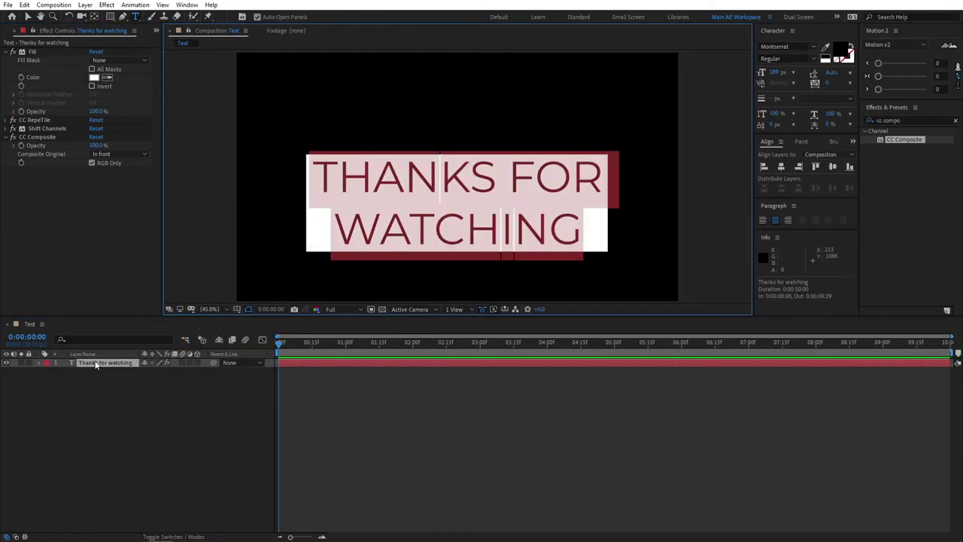
type("leave a like")
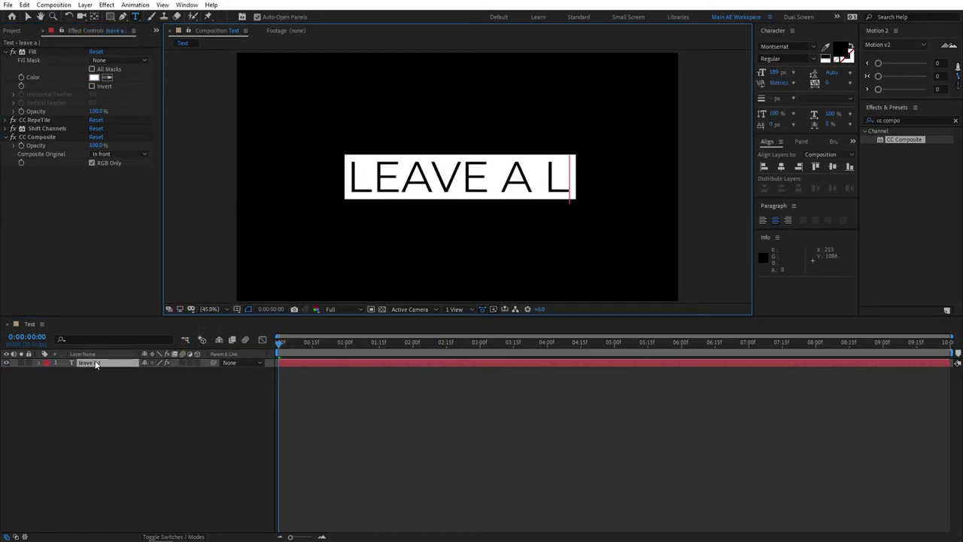
left_click(221, 407)
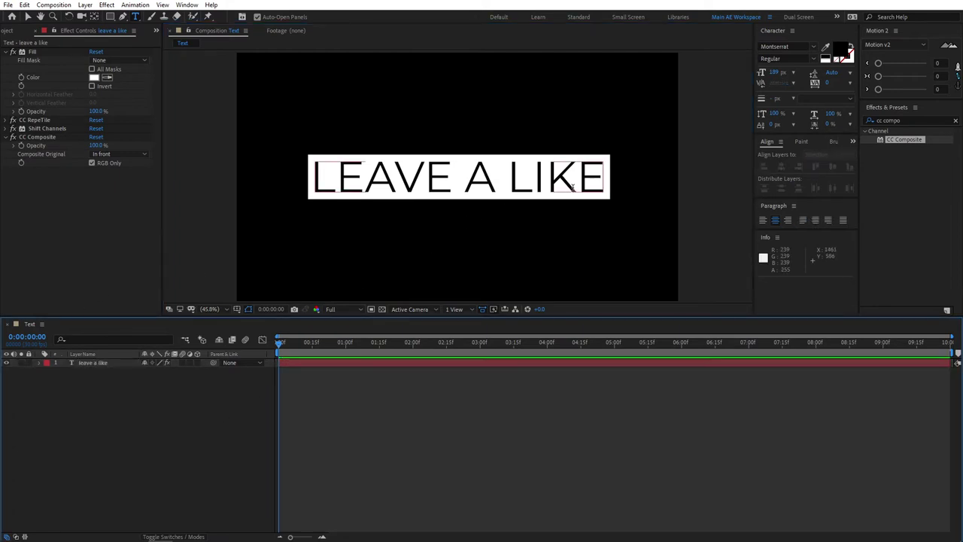
key("v")
key("ctrl+0")
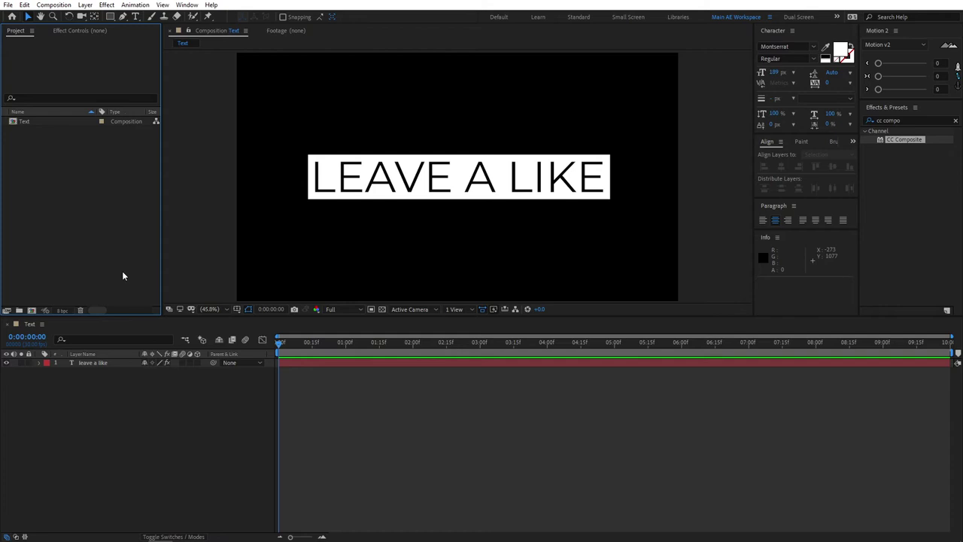
Create a new 1920×1080 composition named 'Text 2'
left_click(33, 311)
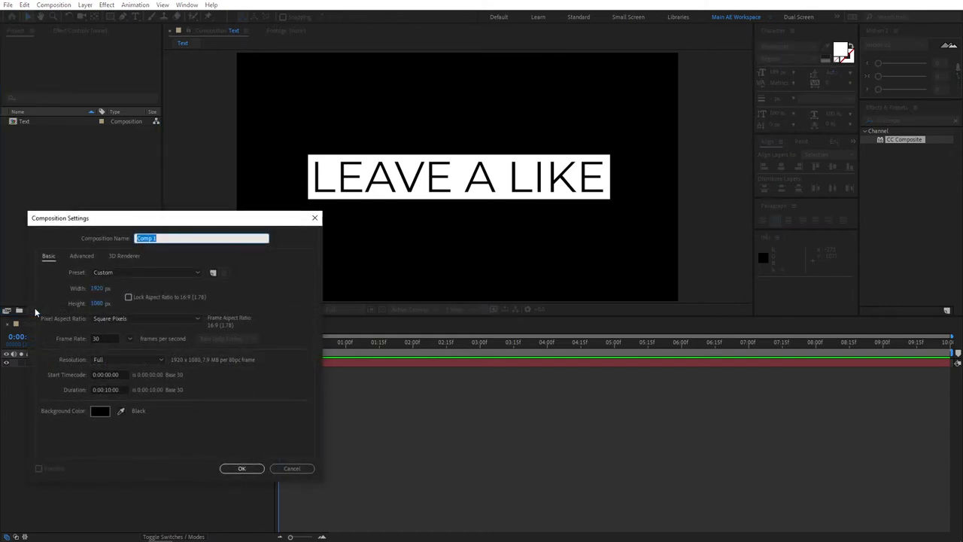
type("Text 2")
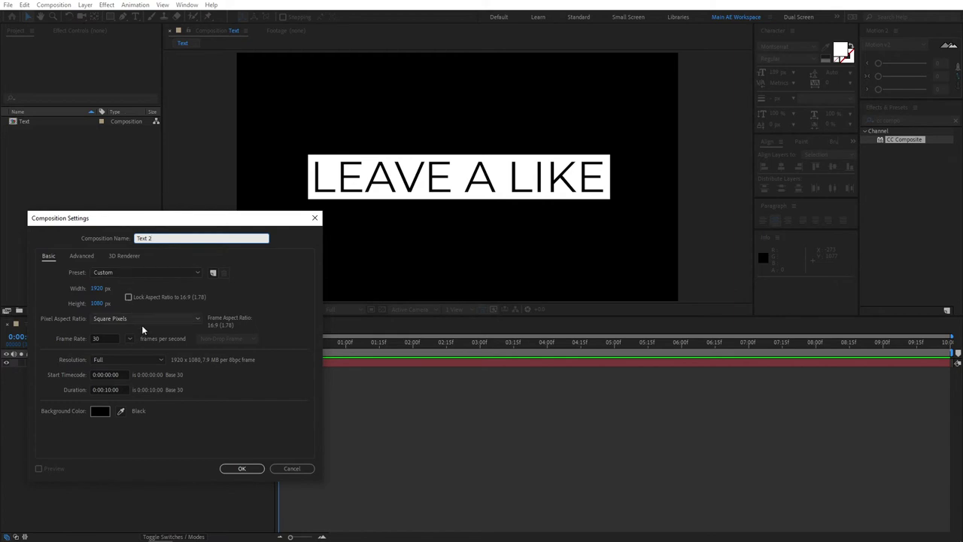
left_click(247, 469)
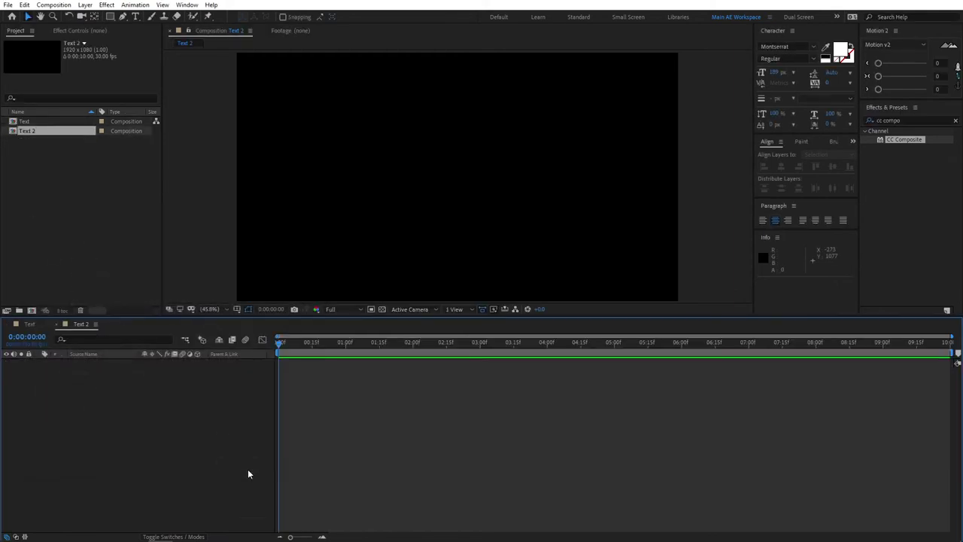
Add a white 'TEXT' text layer centred horizontally in the comp
left_click(136, 16)
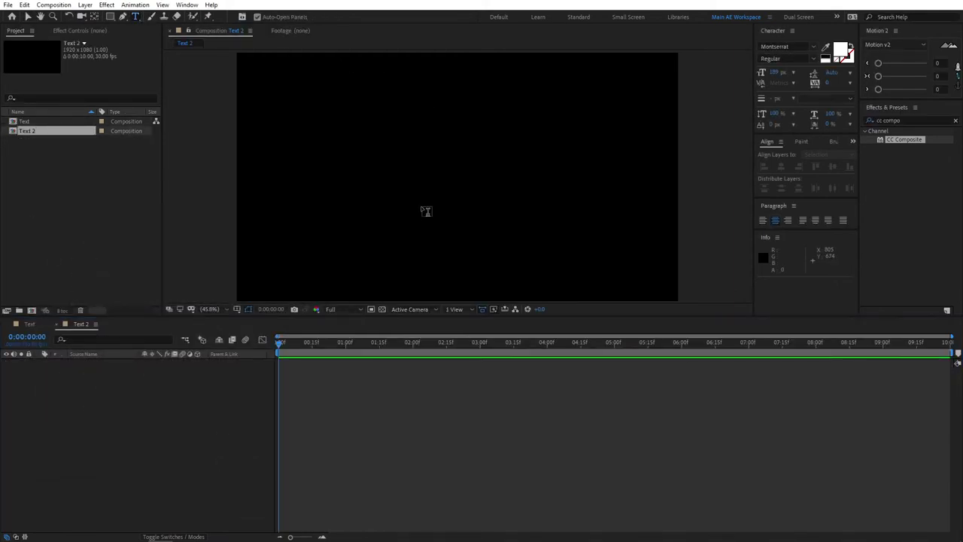
left_click(413, 197)
type("TE")
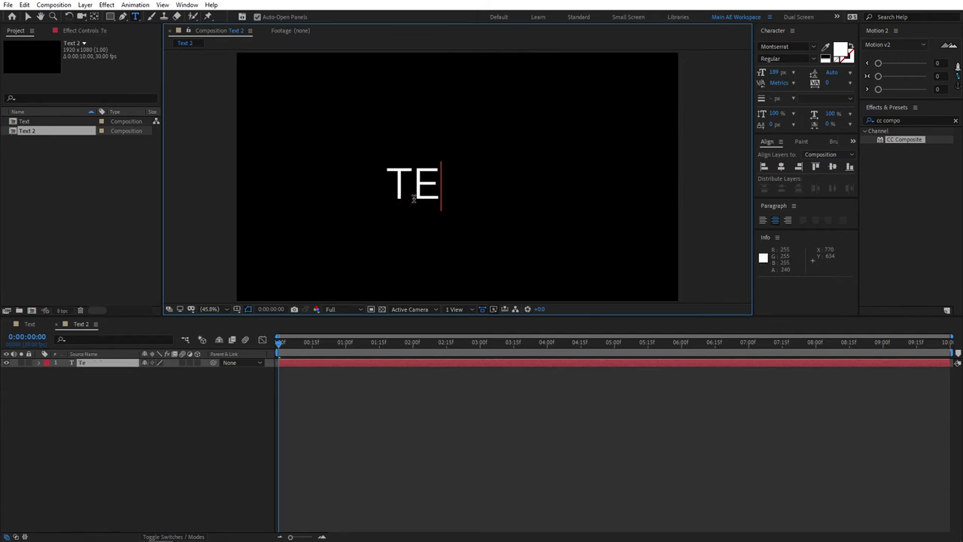
type("XT")
key("ctrl+a")
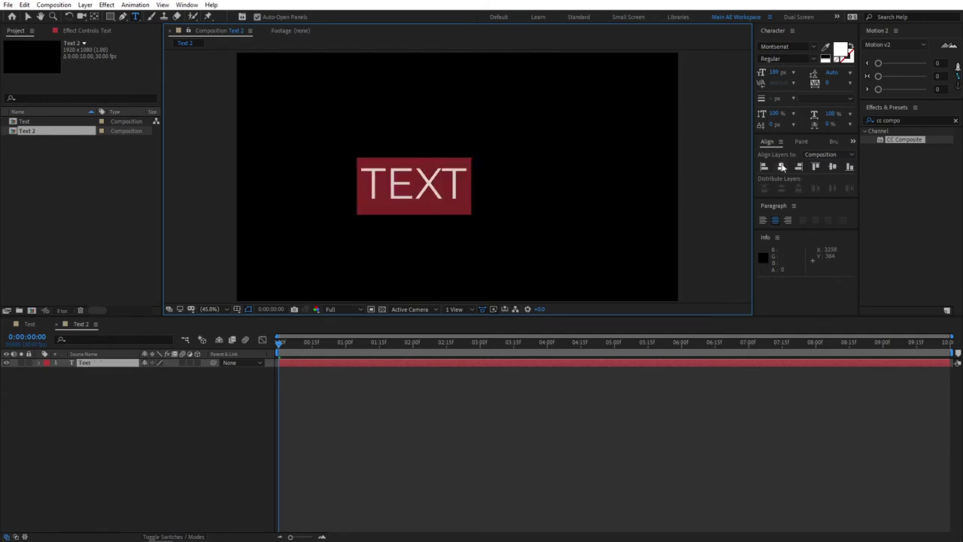
left_click(782, 167)
left_click(137, 449)
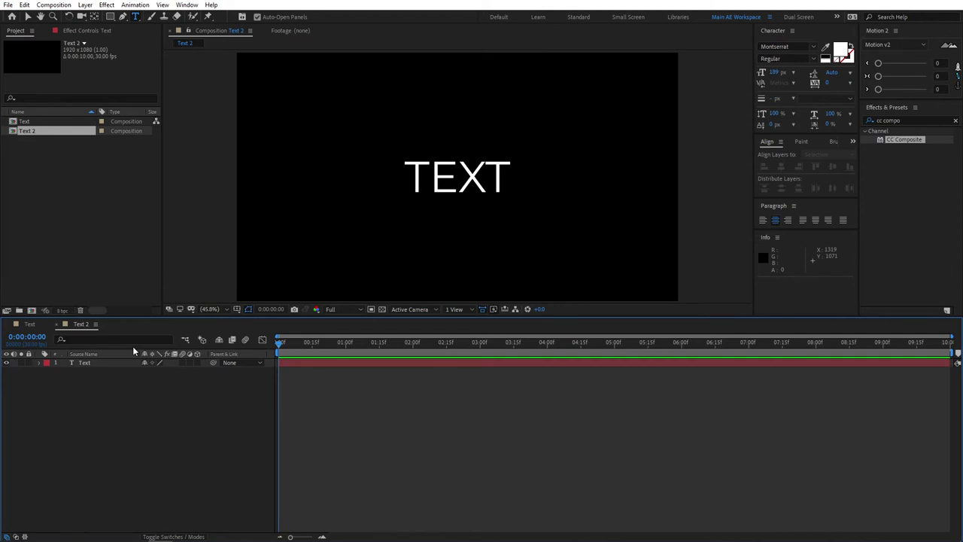
Draw a red (FF0000) rectangle and centre it in the comp
left_click(110, 17)
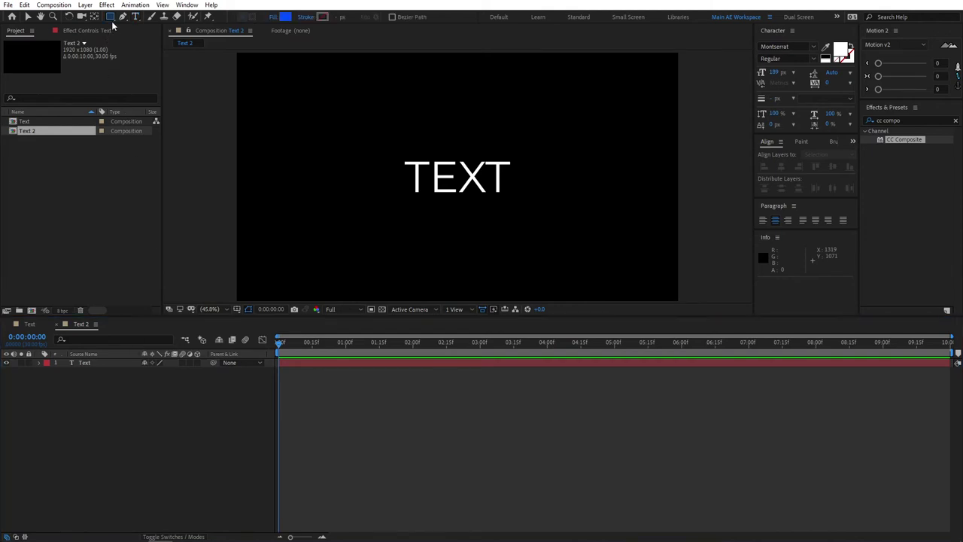
left_click(285, 17)
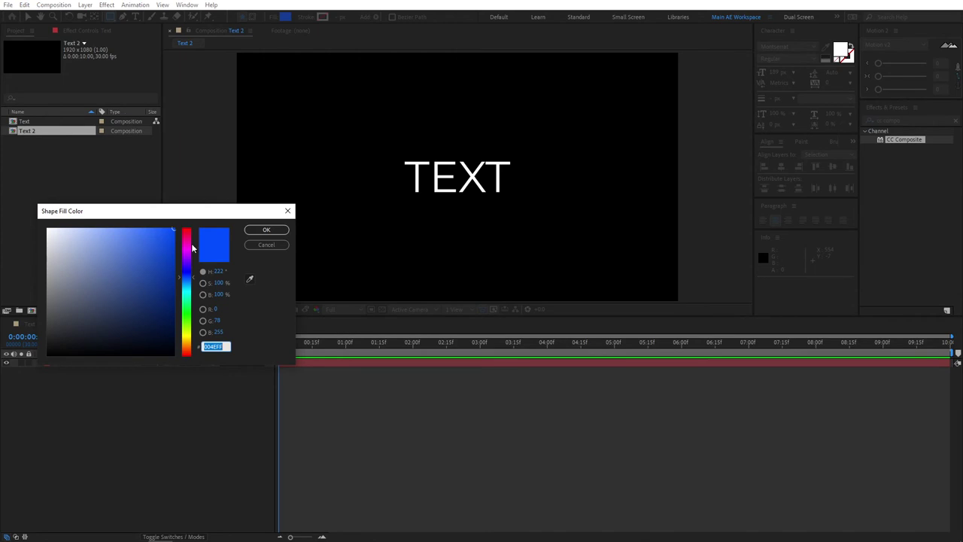
left_click_drag(189, 245, 185, 223)
left_click(266, 230)
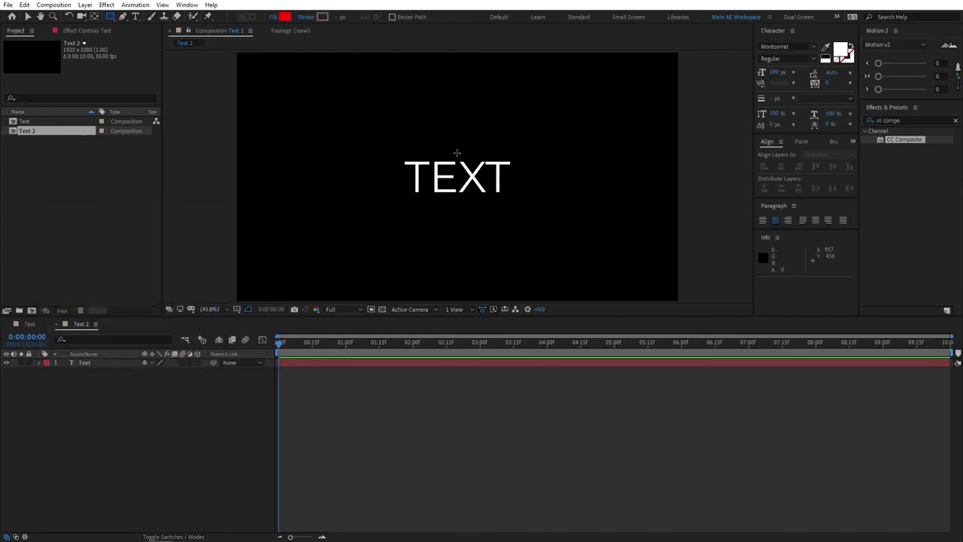
left_click_drag(396, 155, 526, 195)
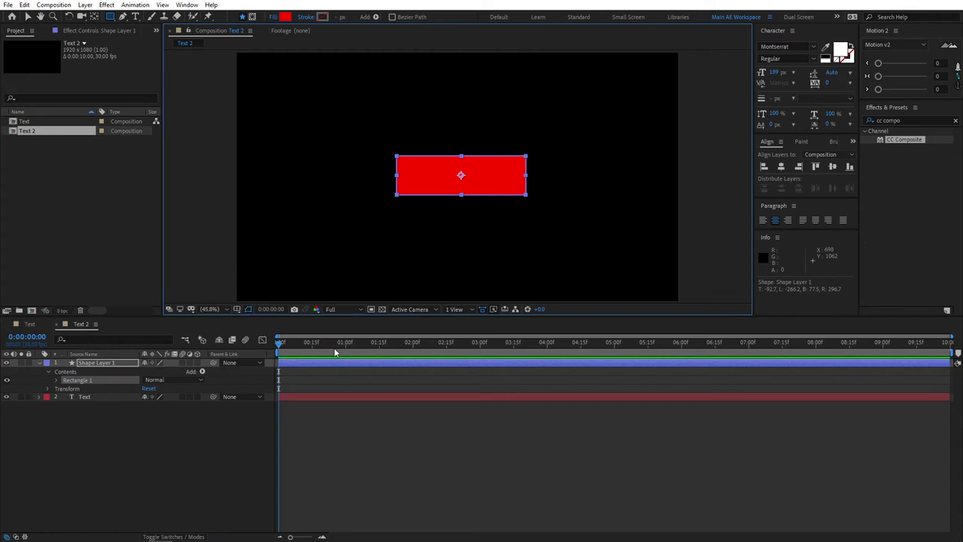
key("ctrl+Home")
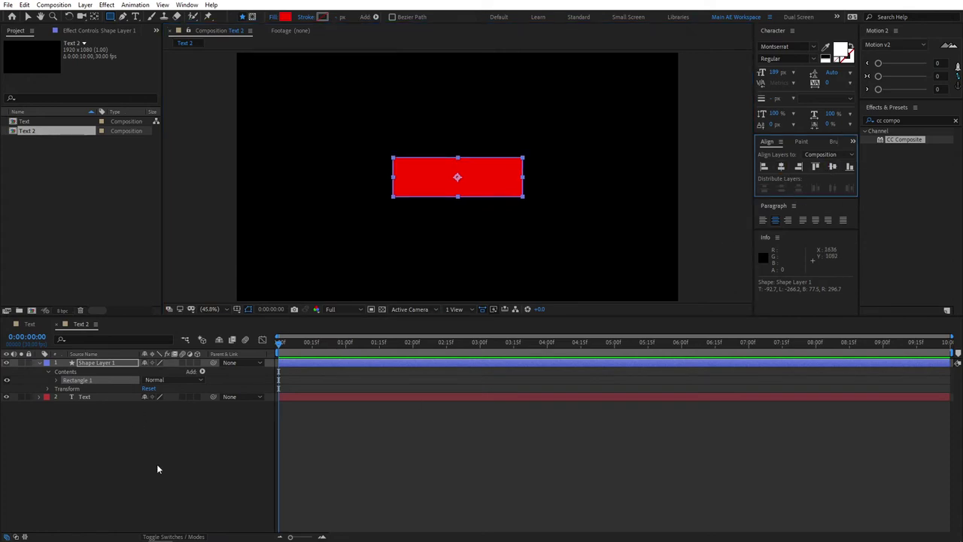
left_click(157, 463)
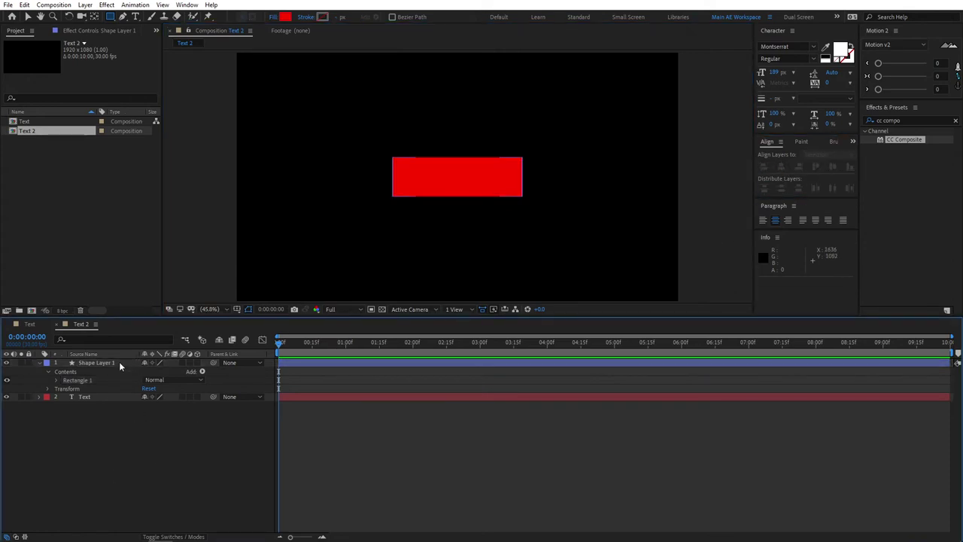
Move Shape Layer 1 below the Text layer
left_click(104, 362)
left_click_drag(104, 361, 93, 408)
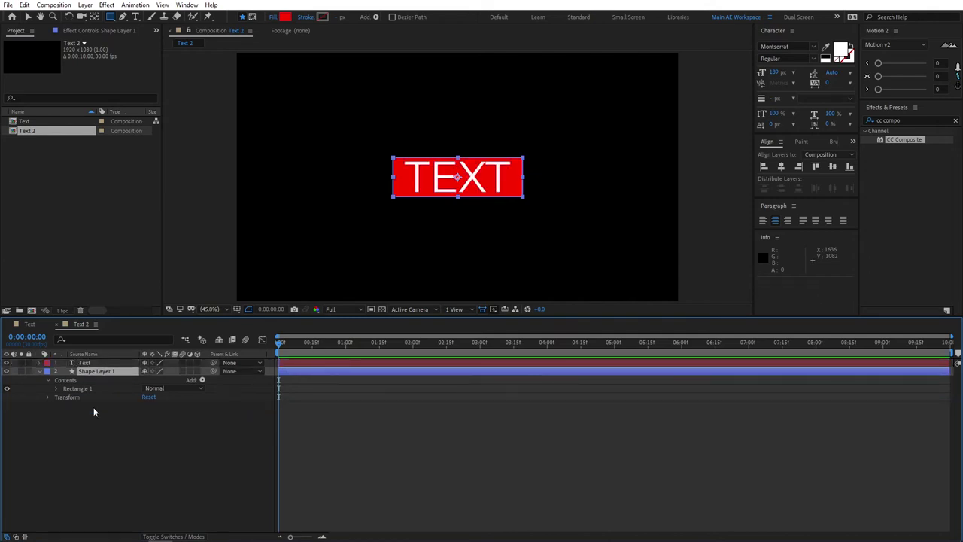
left_click(163, 428)
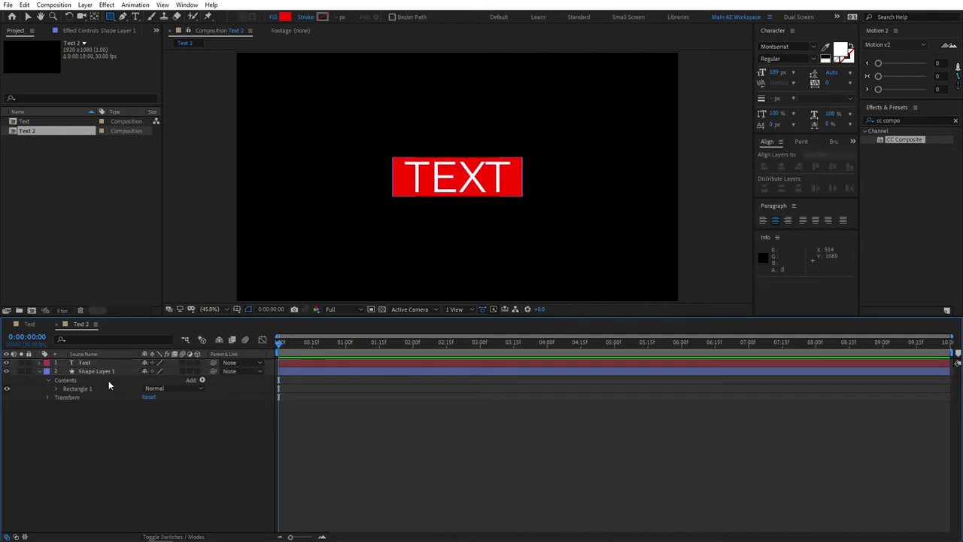
Rename Shape Layer 1 to 'Box' and reveal its Rectangle Path 1 Size, Position and Roundness
left_click(106, 371)
key("Return")
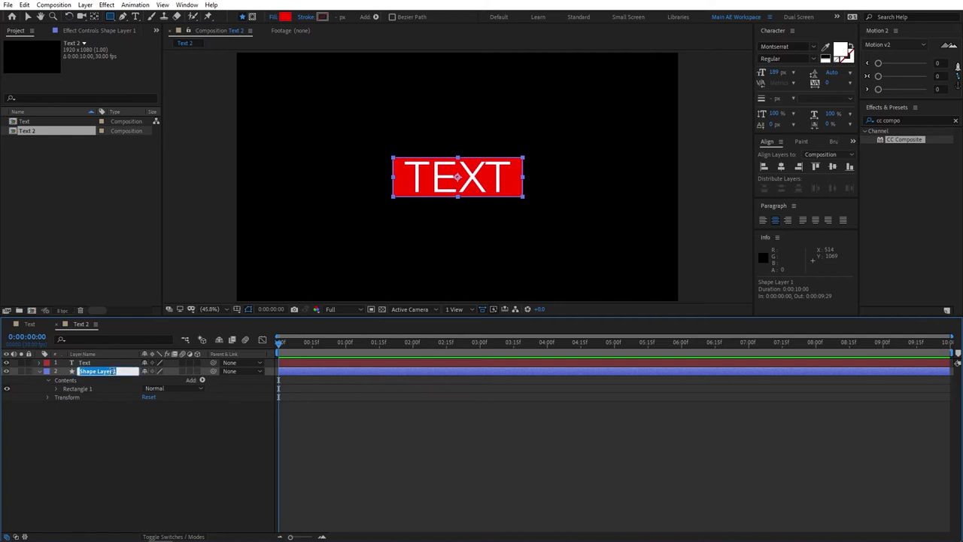
type("Box")
left_click(152, 456)
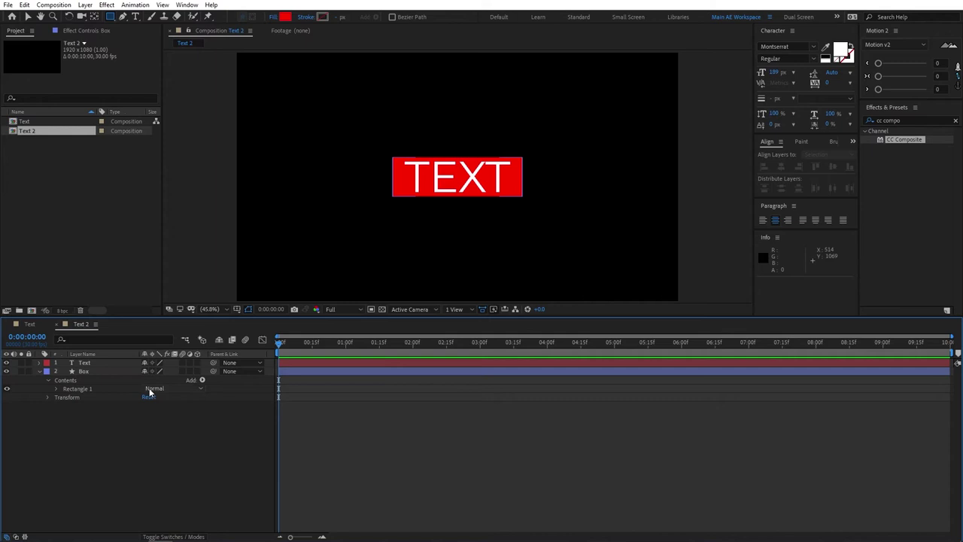
left_click(57, 389)
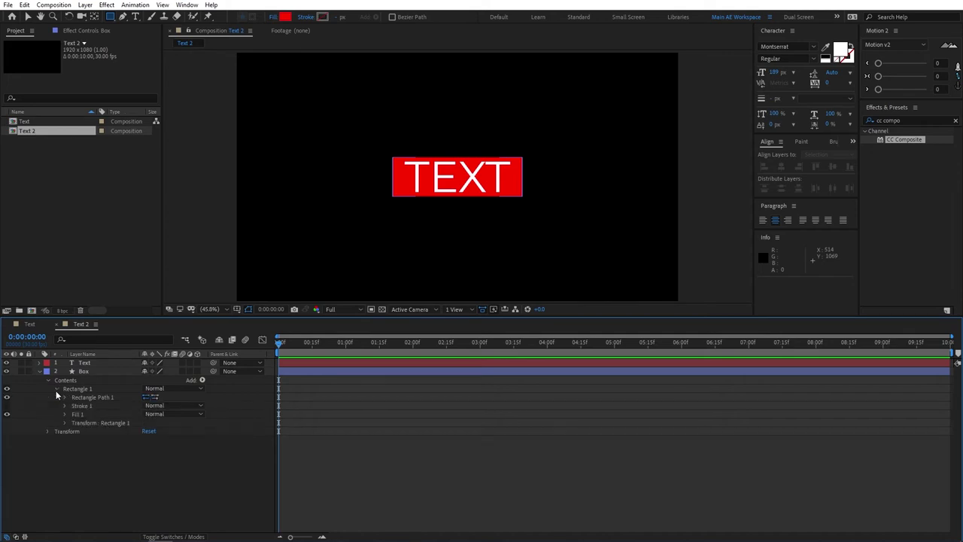
left_click(64, 397)
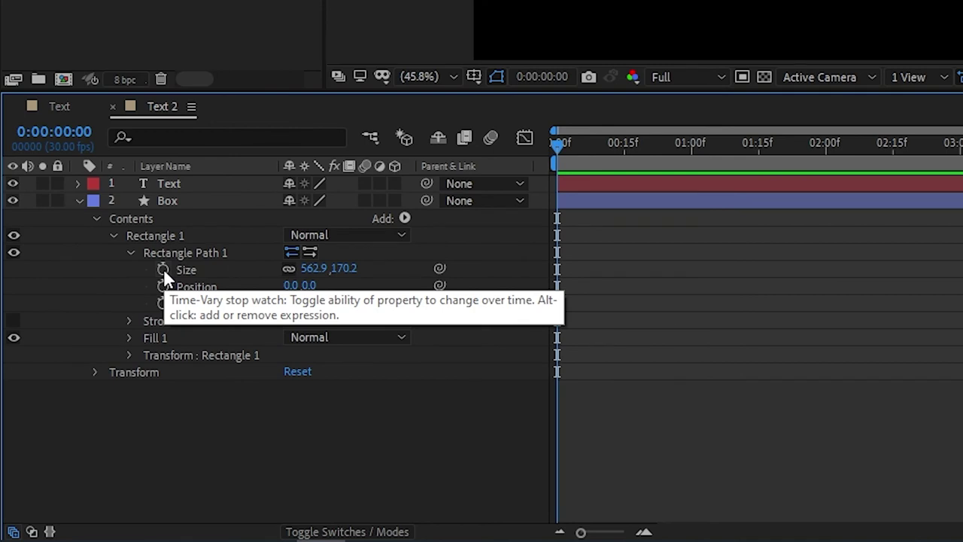
Start a Size expression on Box reading s=thisComp.layer("Text"); via the pick-whip
left_click(164, 268, "alt")
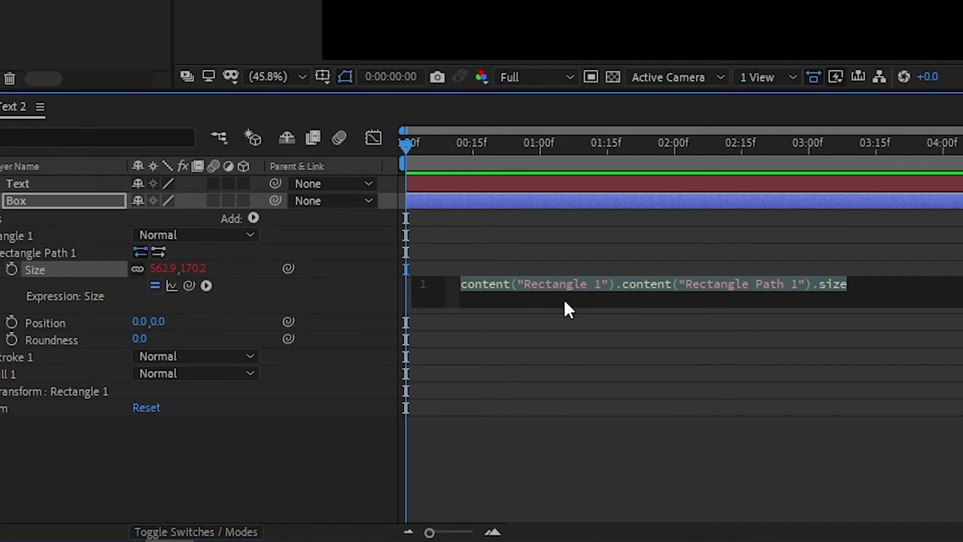
type("s")
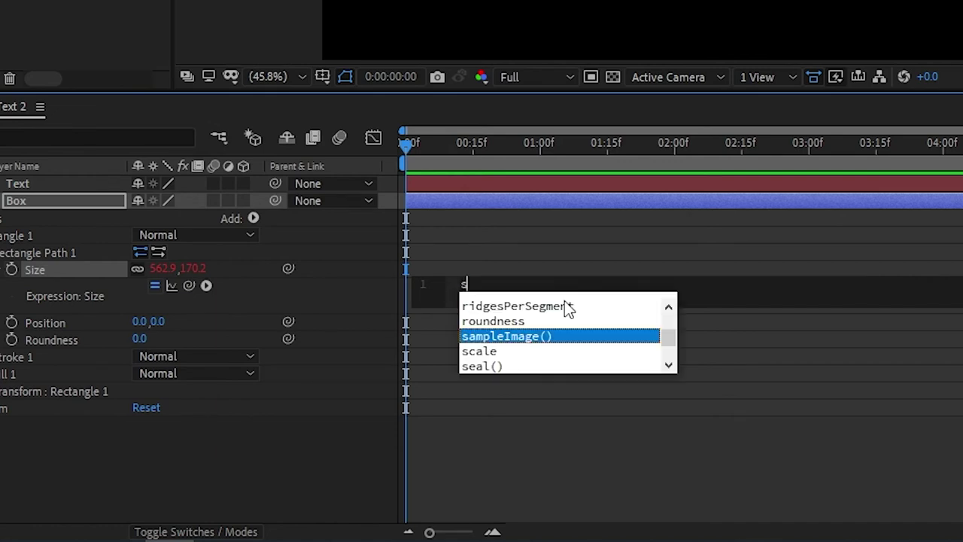
type("=")
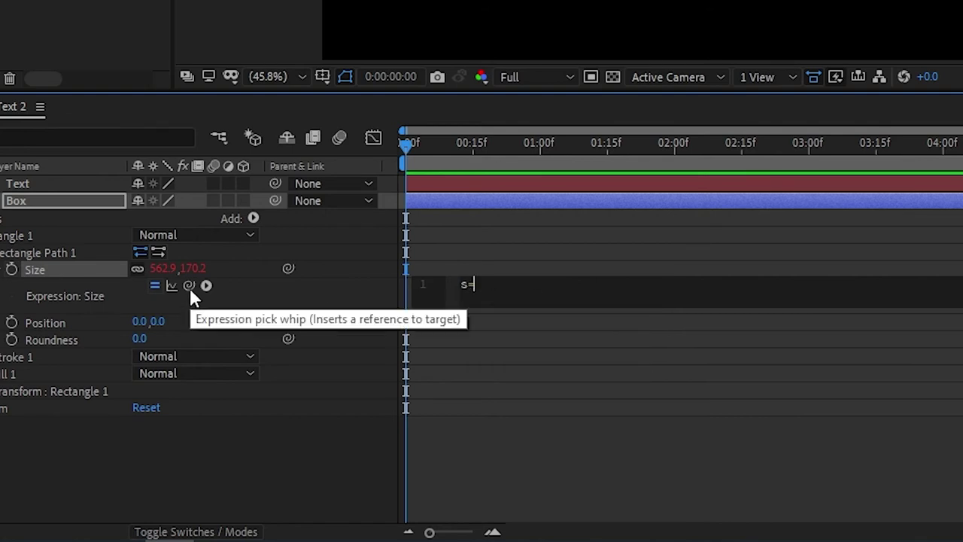
left_click_drag(189, 288, 25, 182)
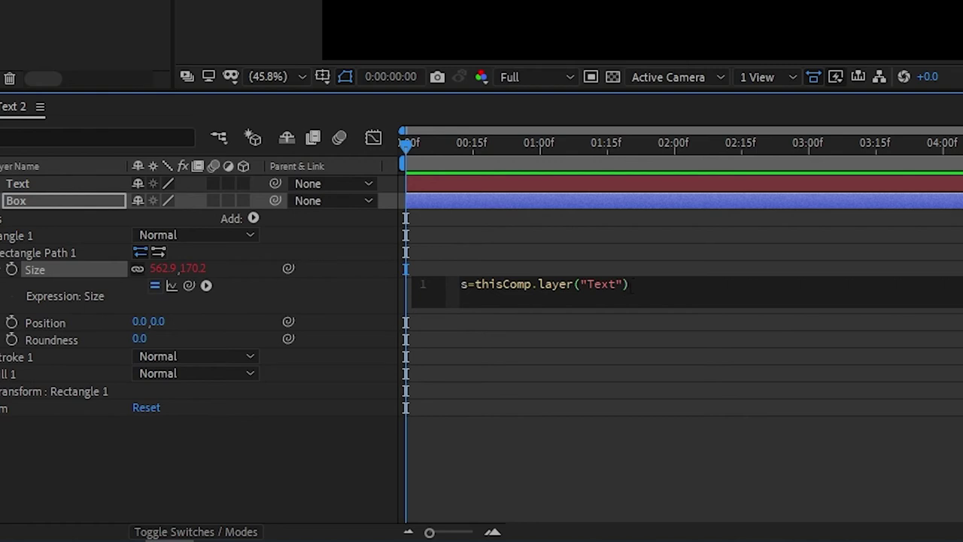
type(";")
Add the line w=s.sourceRectAtTime().width; to the Box Size expression
key("Return")
type("w=s.sour")
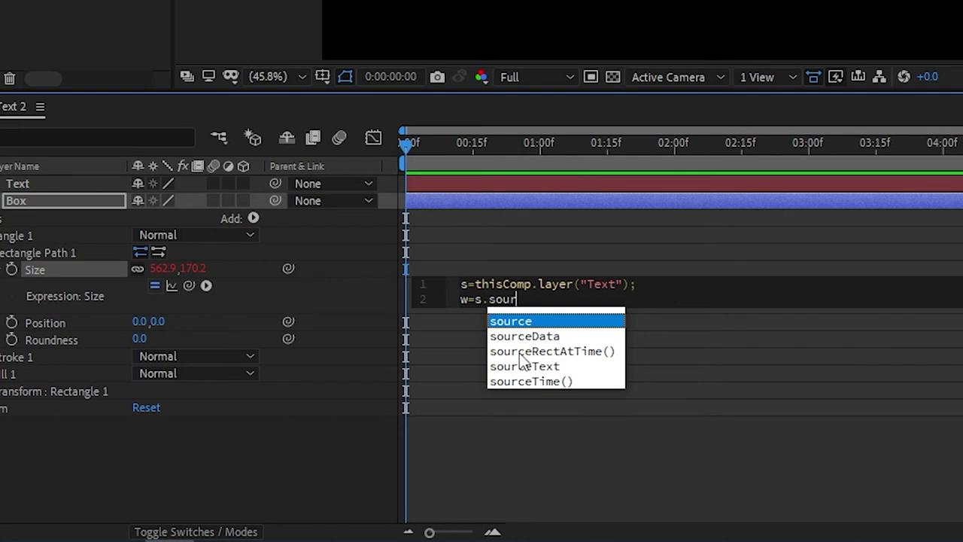
left_click(602, 354)
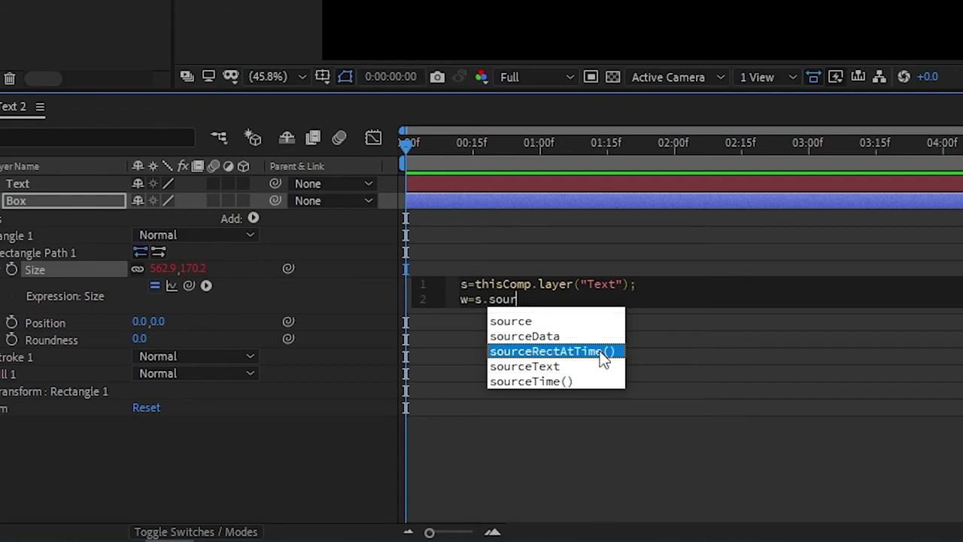
double_click(602, 352)
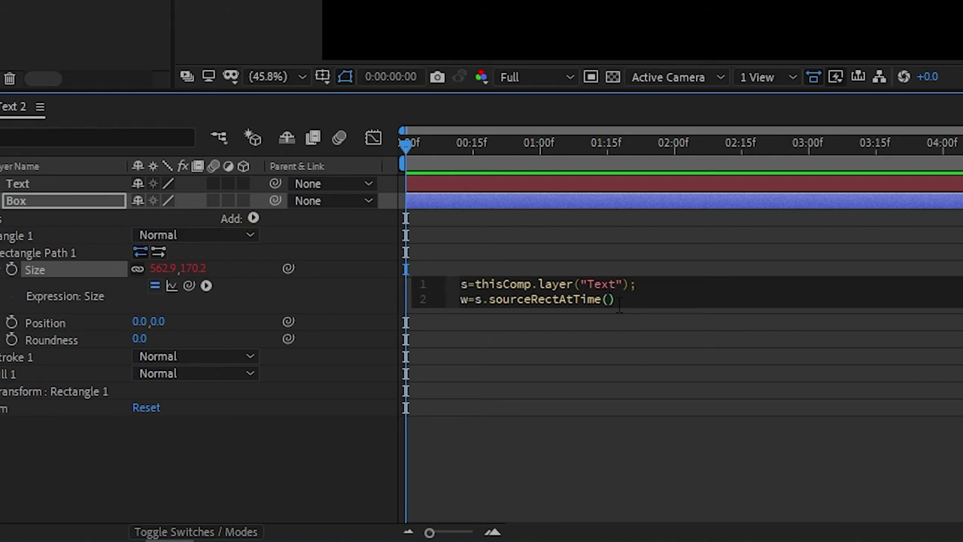
key("Right")
type(".width")
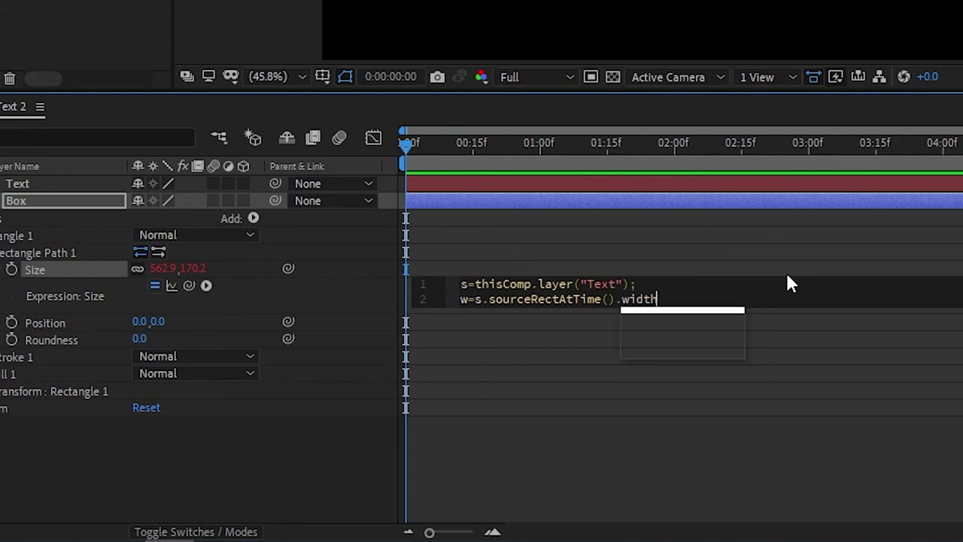
key("Return")
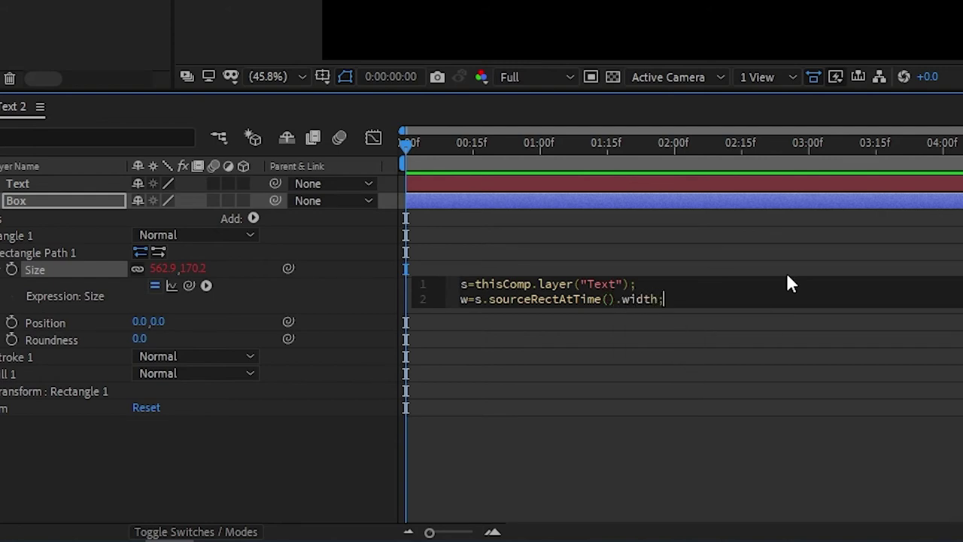
Add the line h=s.sourceRectAtTime().height; to the Size expression
type(";")
key("Return")
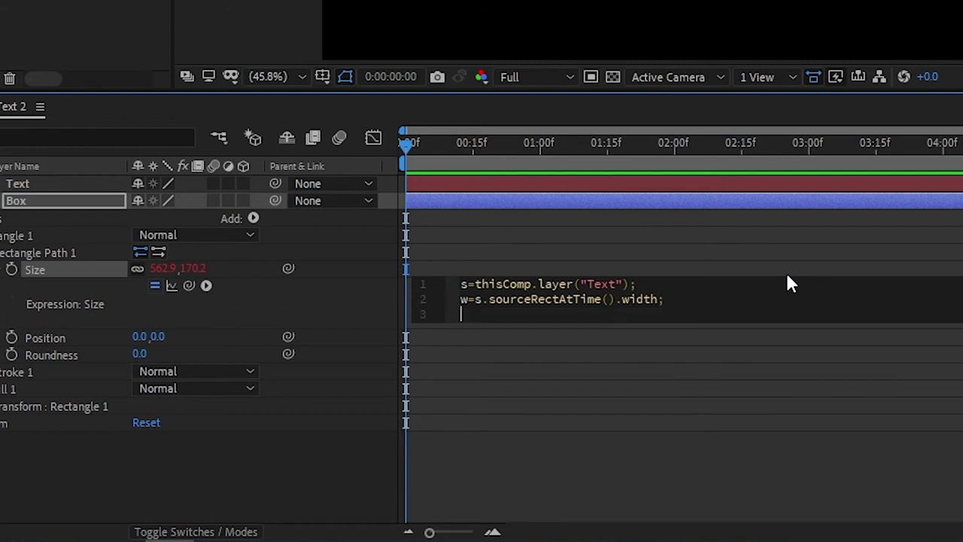
type("h=s.sourc")
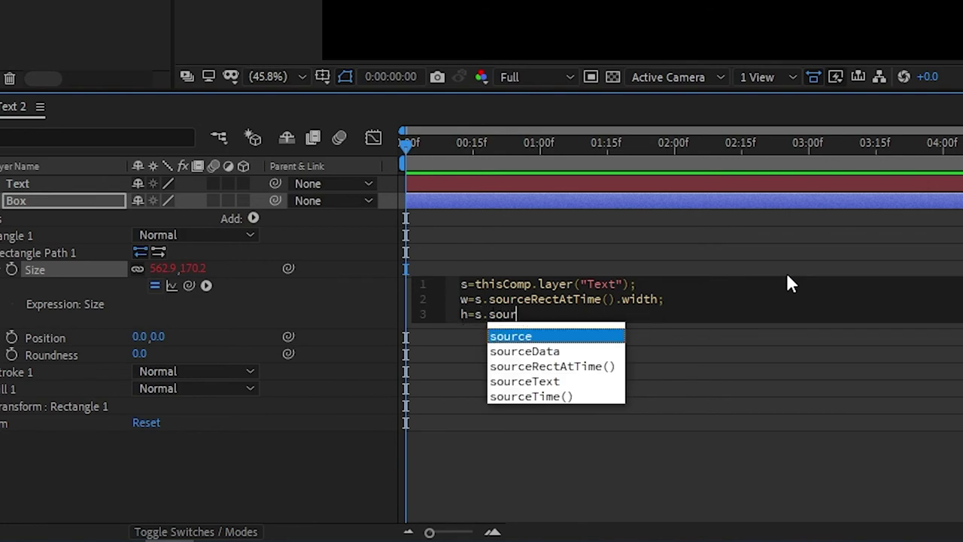
key("Down")
key("Down")
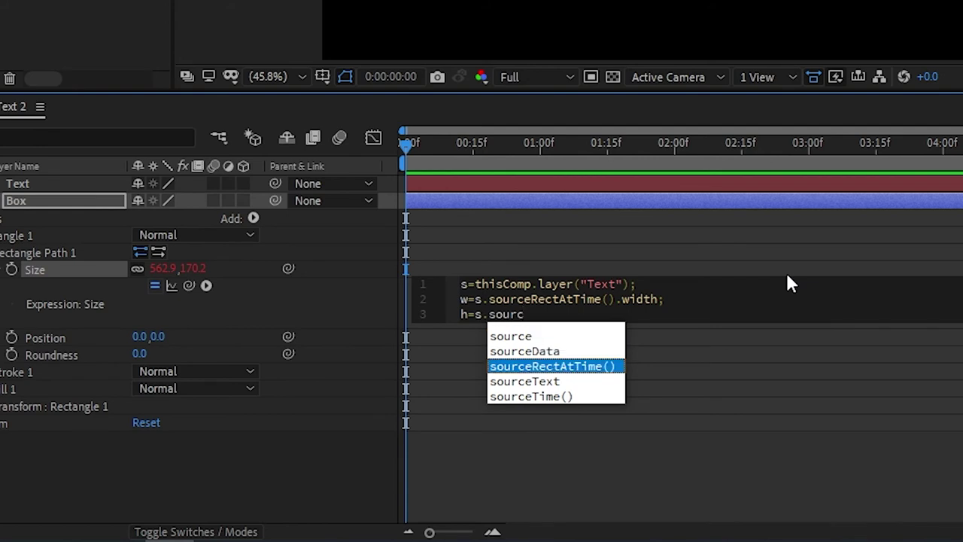
key("Return")
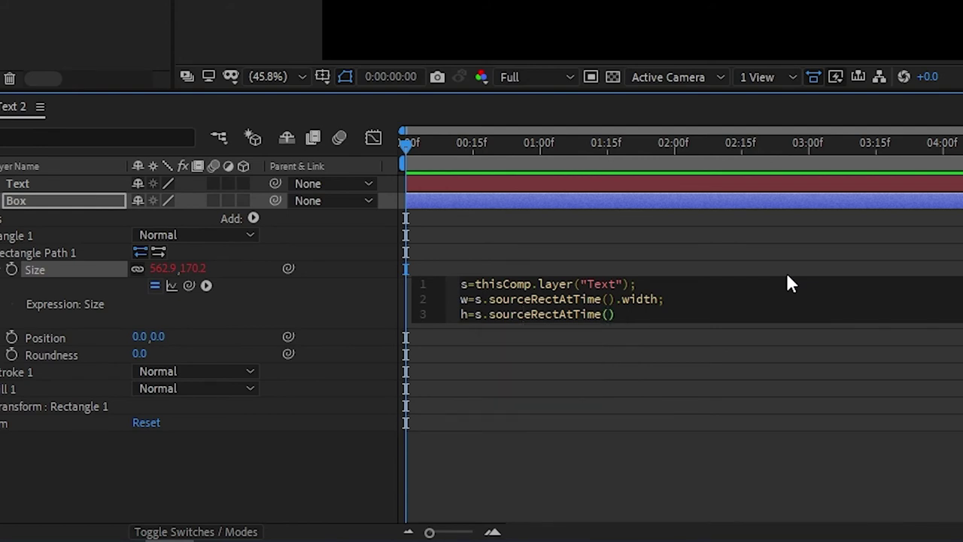
key("Right")
type(".height")
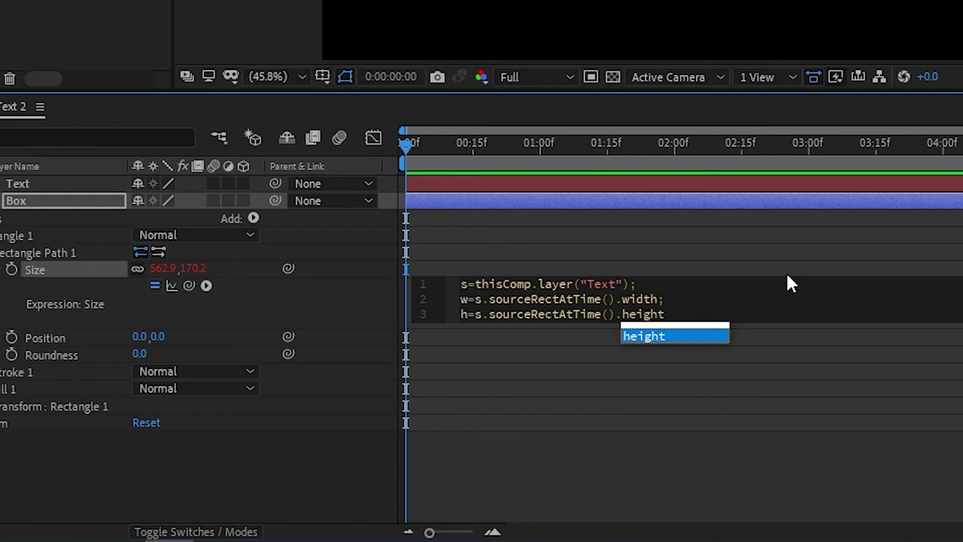
type(";")
End the expression with [w,h] and apply it, fitting the box to TEXT at 458.5×132.3
key("Return")
key("Return")
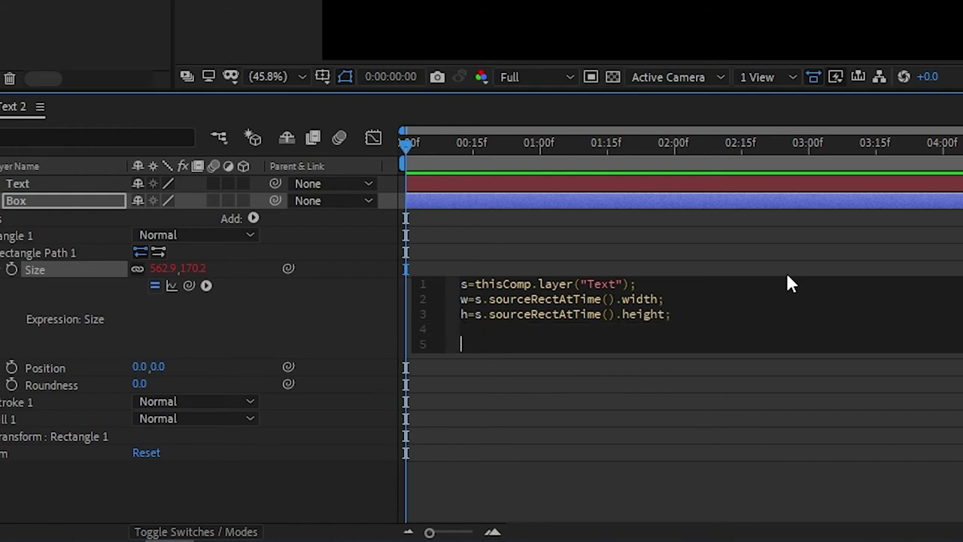
type("[w,h")
left_click(368, 318)
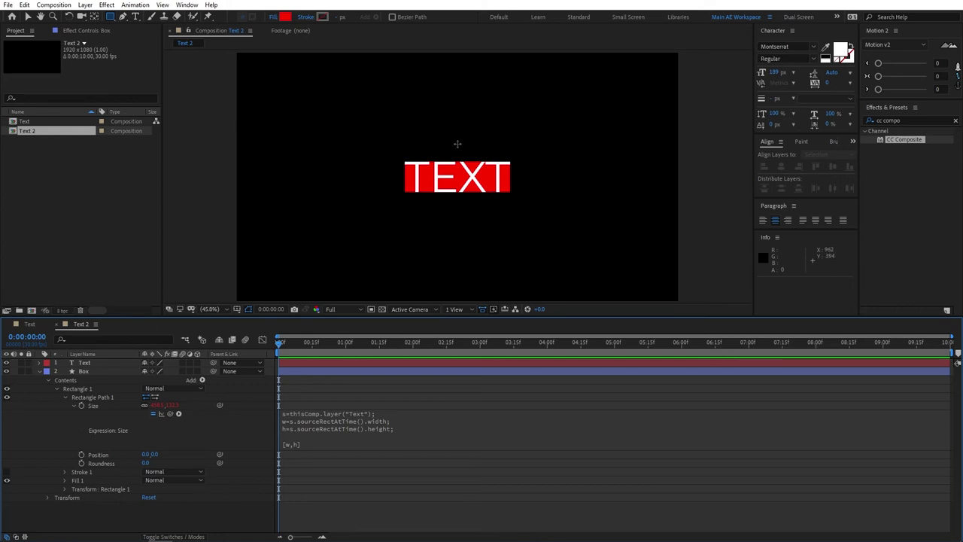
key("period")
key("period")
key("period")
key("period")
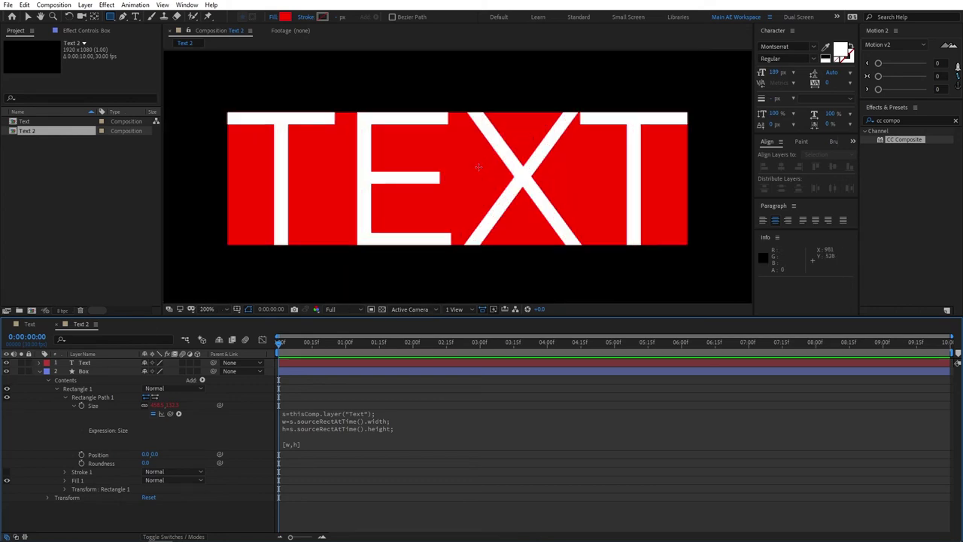
key("comma")
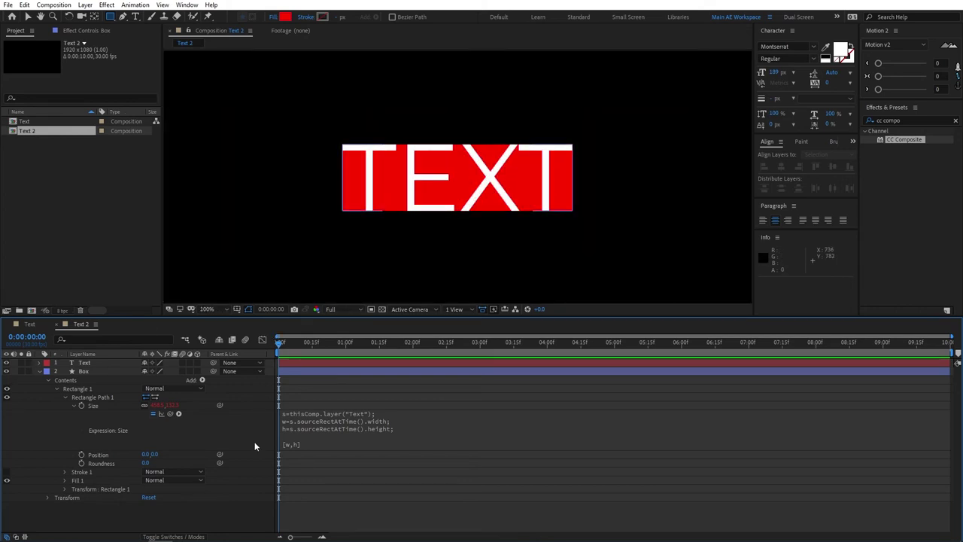
Retype the Text layer's words as 'welcome'
double_click(103, 362)
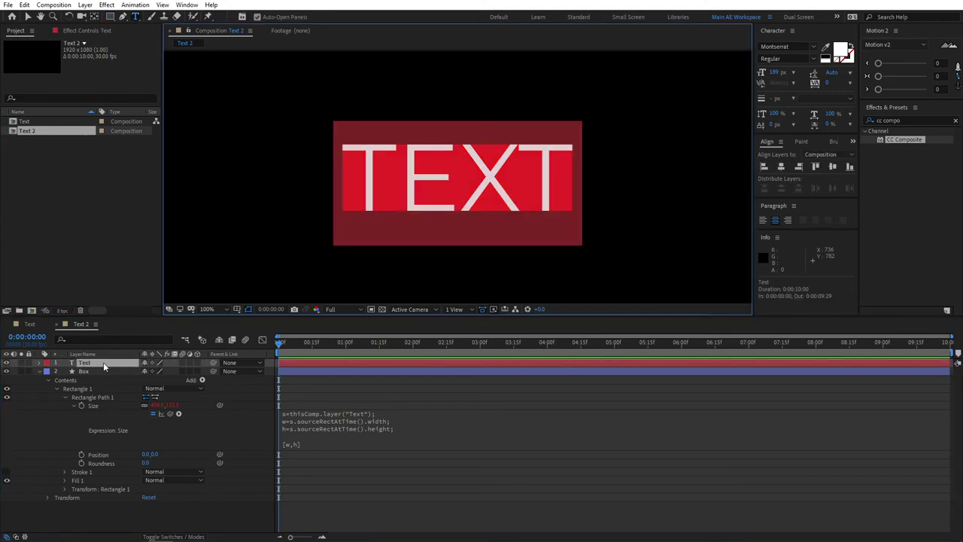
key("comma")
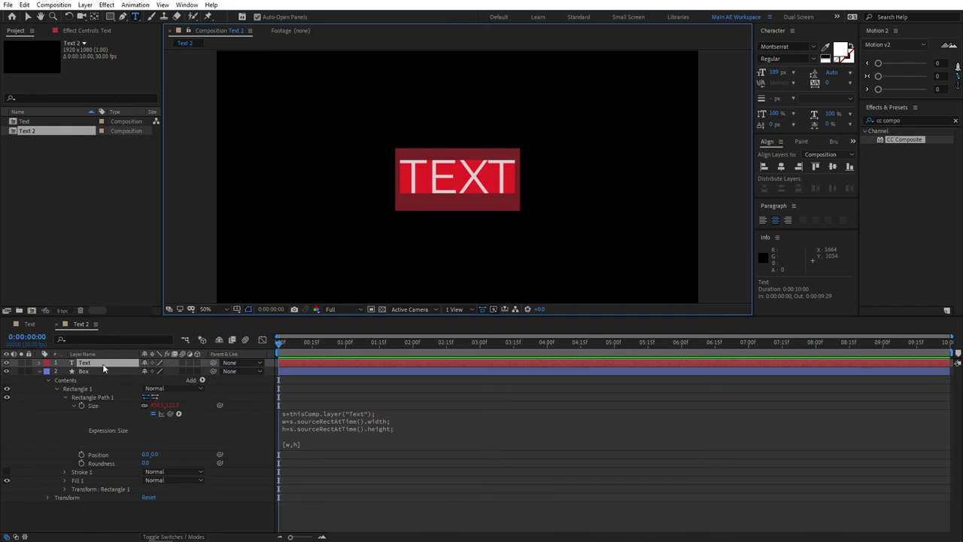
type("welcome")
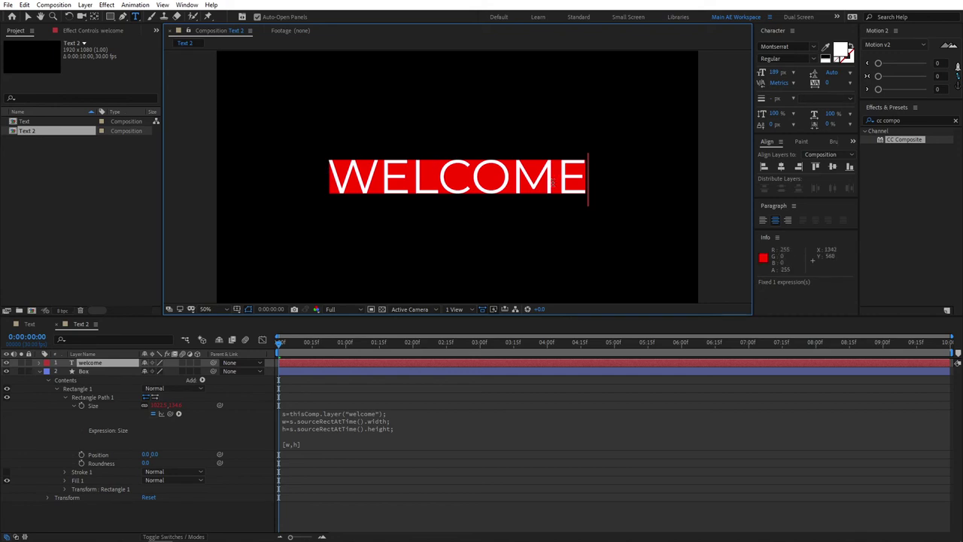
Zoom and pan the viewer to check the red box stretched around WELCOME
scroll(517, 190, "up", 3)
left_click_drag(346, 141, 592, 169)
left_click_drag(474, 143, 501, 119)
scroll(407, 166, "down", 1)
left_click_drag(556, 200, 521, 175)
scroll(391, 185, "down", 1)
scroll(509, 171, "up", 2)
scroll(508, 170, "down", 1)
scroll(509, 170, "down", 1)
scroll(521, 174, "up", 2)
scroll(444, 183, "down", 1)
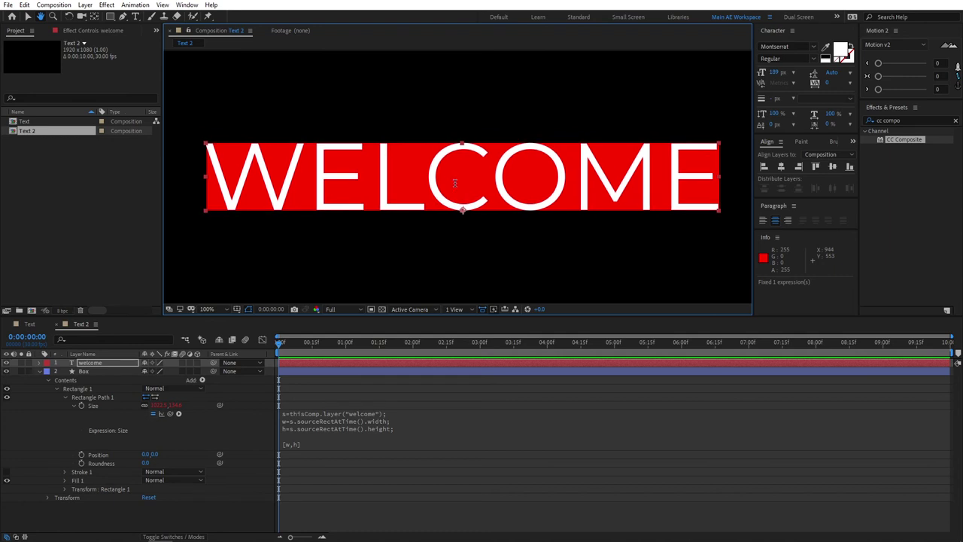
key("ctrl+t")
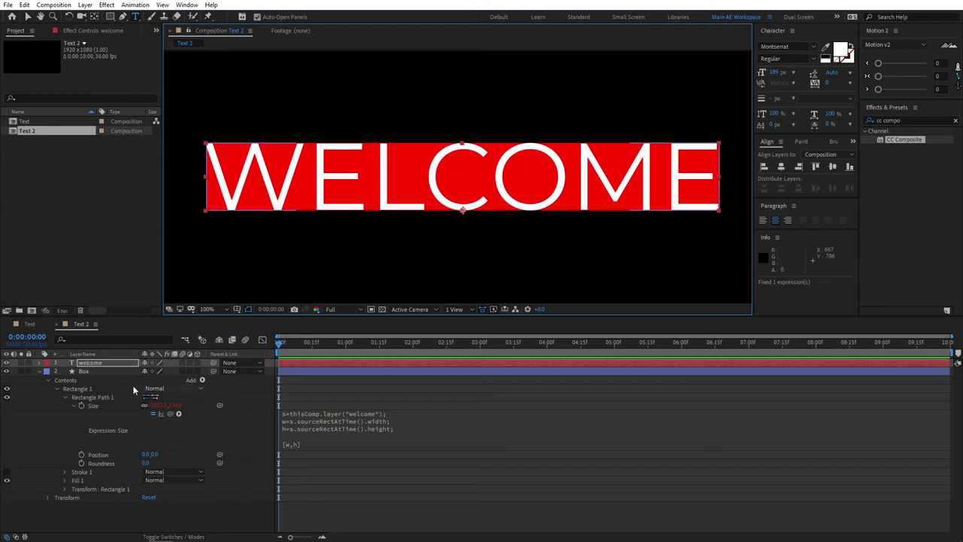
Add an Offset Paths operation to the Box layer's contents
left_click(105, 371)
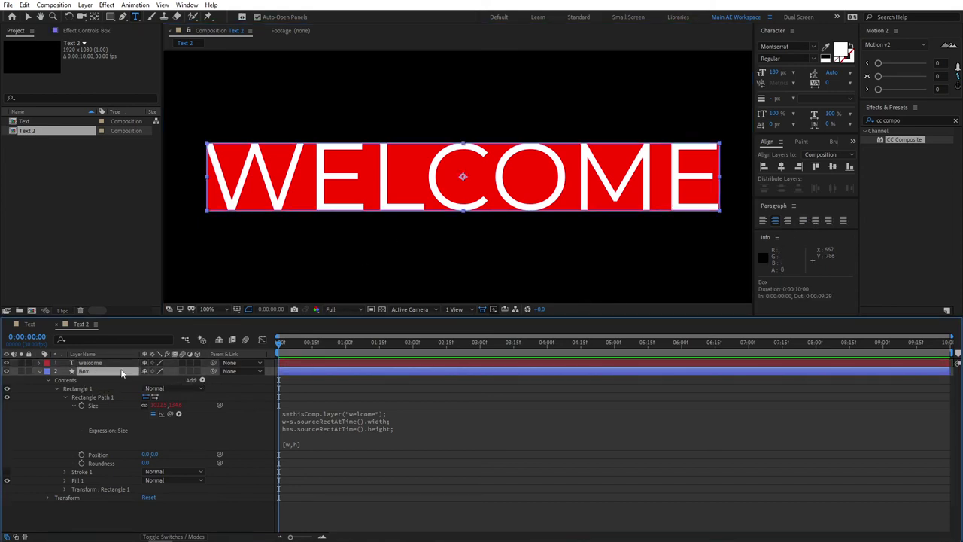
left_click(201, 380)
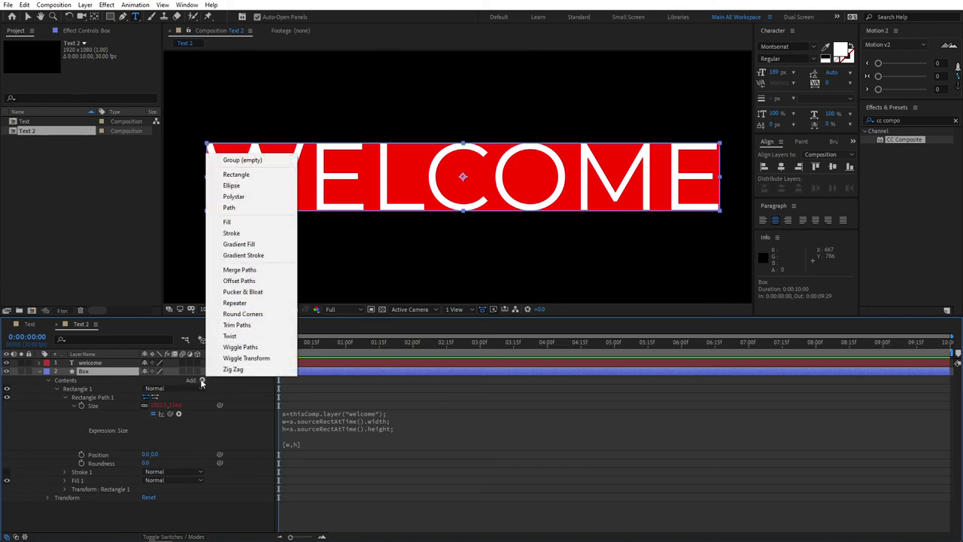
left_click(248, 282)
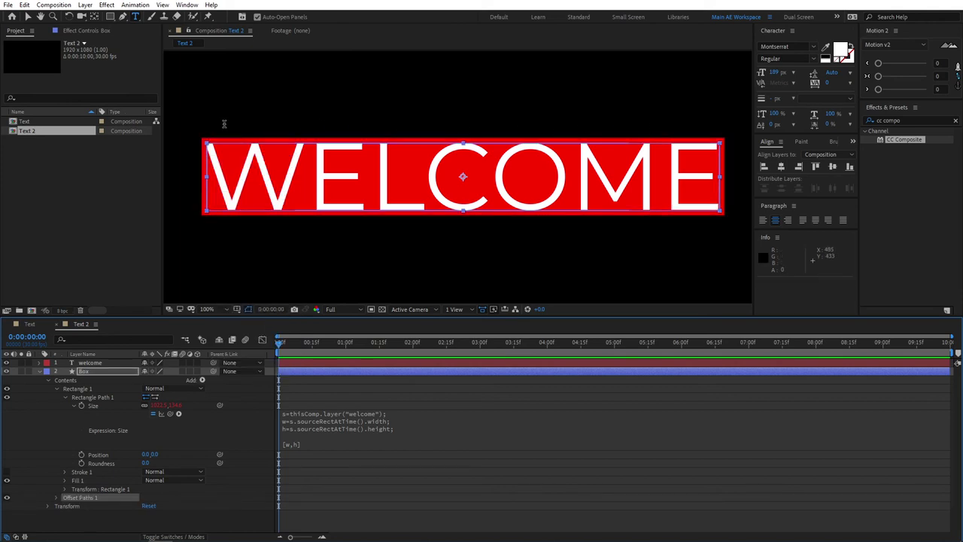
key("comma")
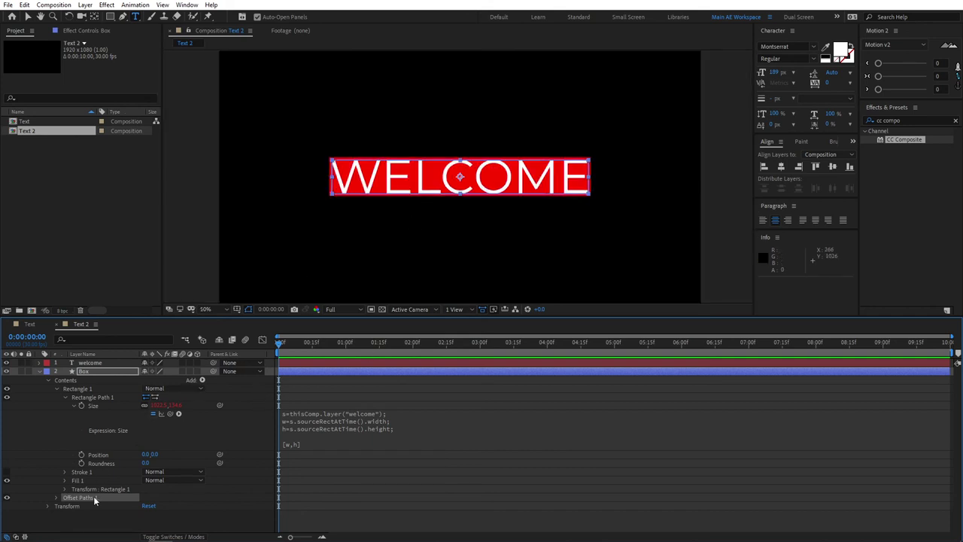
left_click(56, 497)
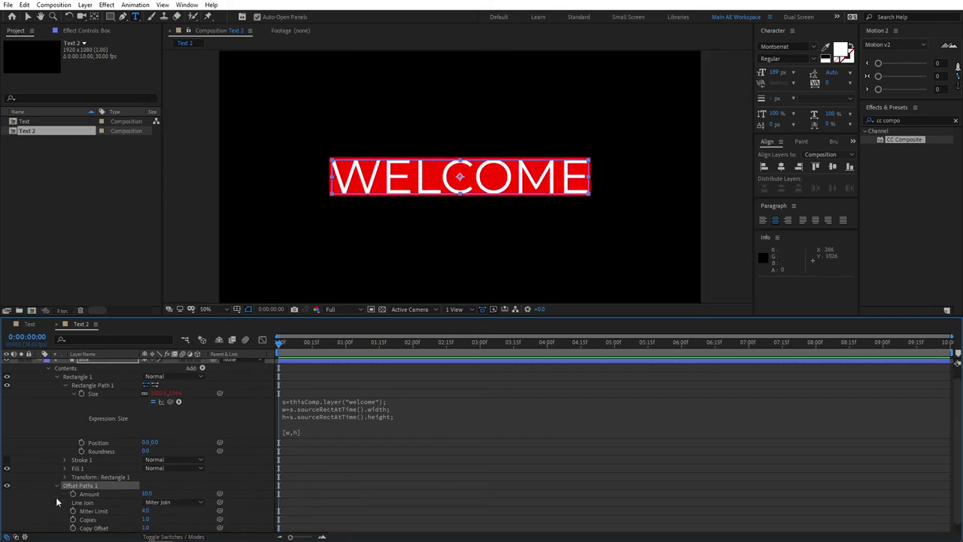
Set the Offset Paths Amount to 20 so the box pads WELCOME evenly
left_click(147, 486)
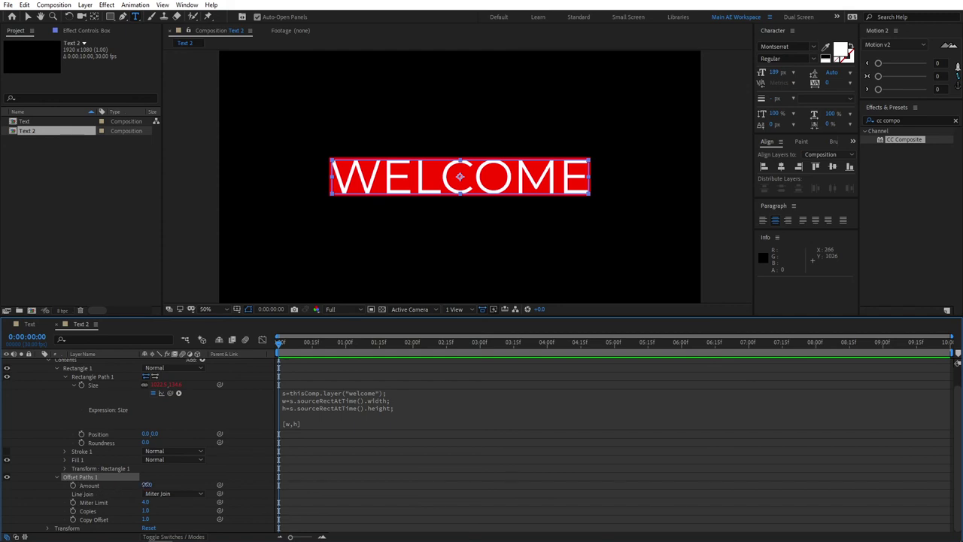
mouse_move(147, 486)
left_mouse_down()
mouse_move(180, 483)
mouse_move(136, 486)
mouse_move(171, 485)
mouse_move(149, 487)
mouse_move(162, 489)
left_mouse_up()
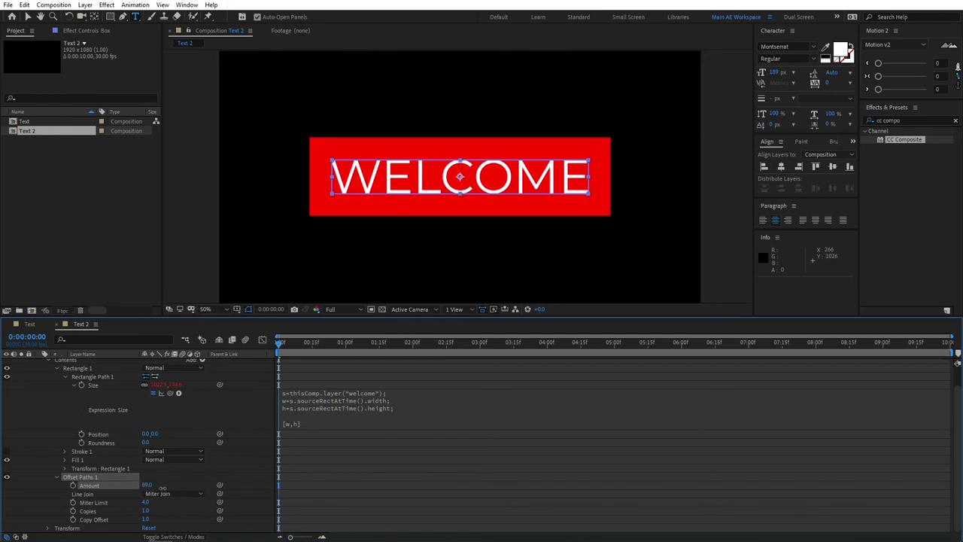
left_click(146, 486)
type("20")
key("Return")
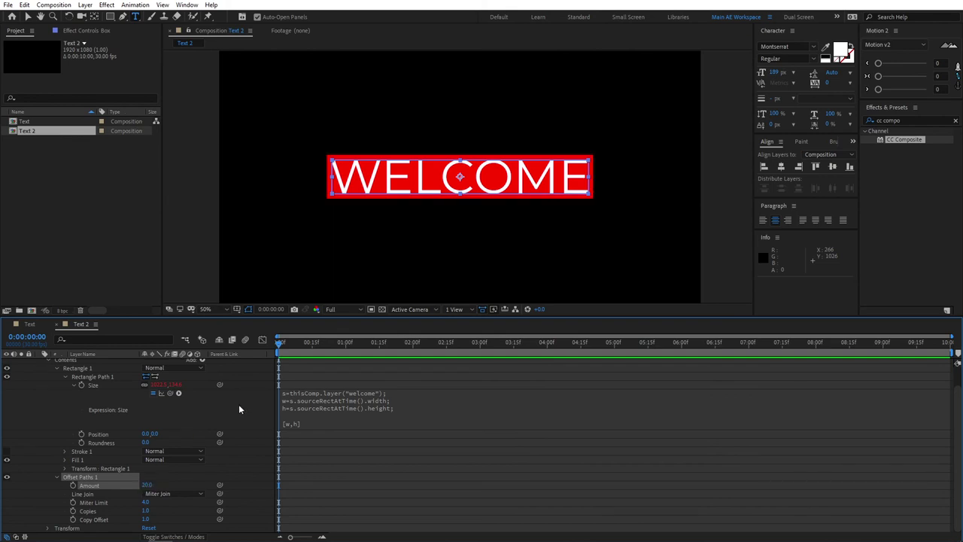
left_click(242, 448)
scroll(213, 401, "up", 1)
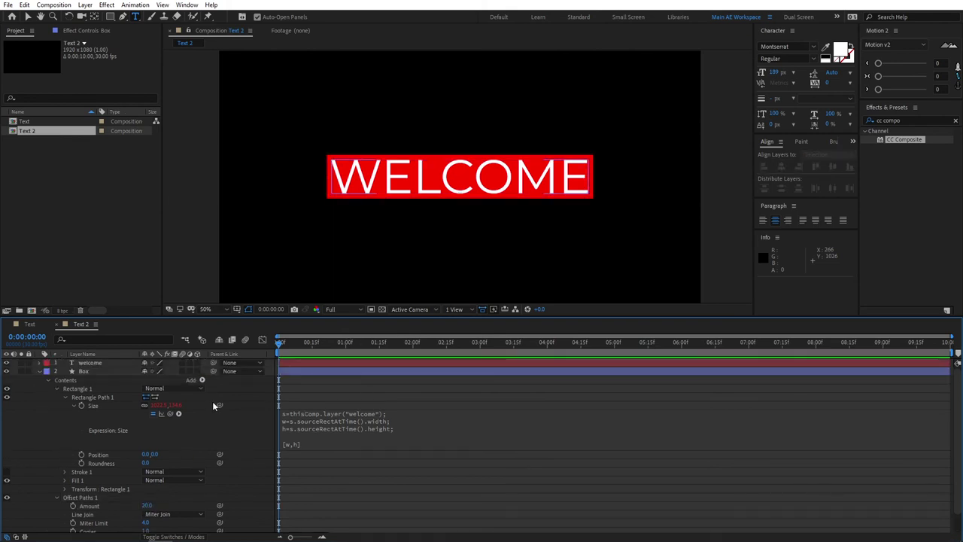
Replace the welcome text with 'Subscribe'
left_click(89, 363)
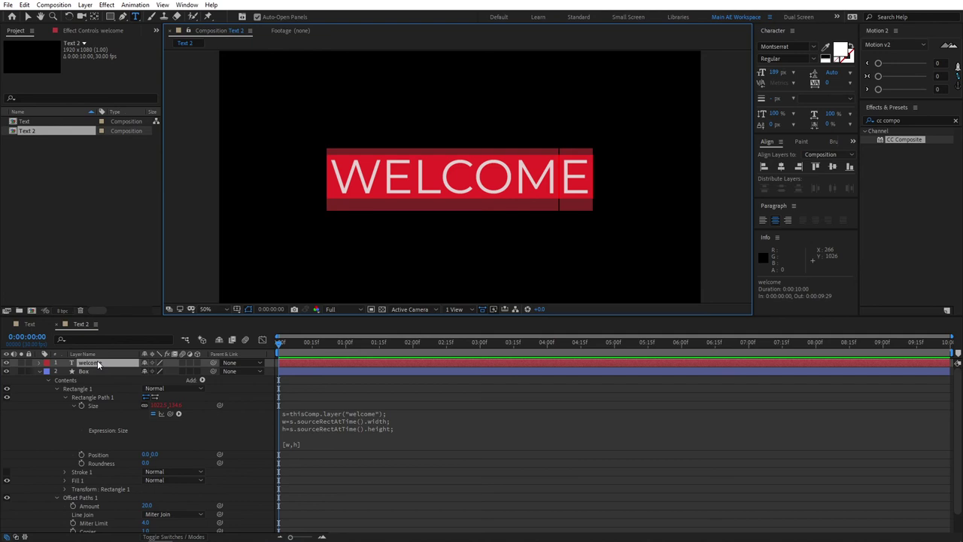
type("Subscribe")
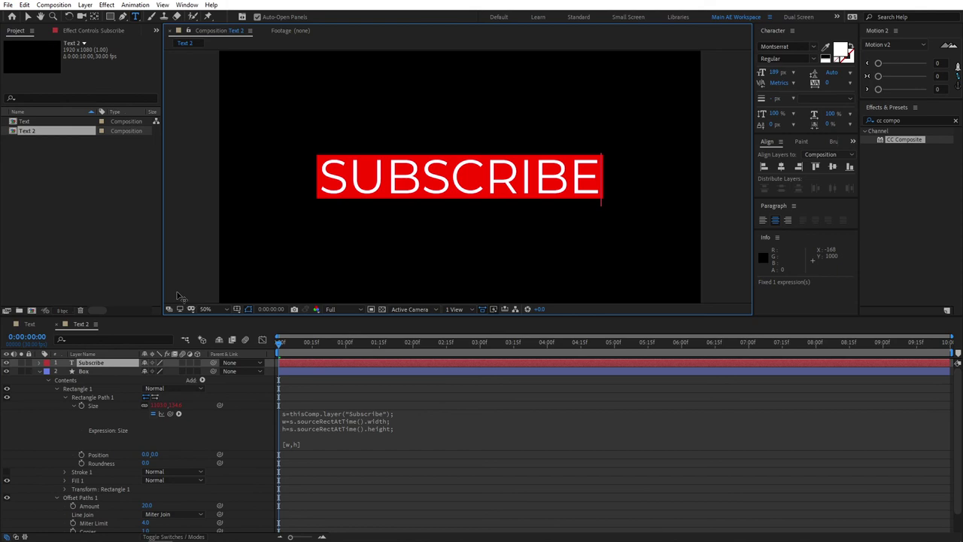
left_click(39, 371)
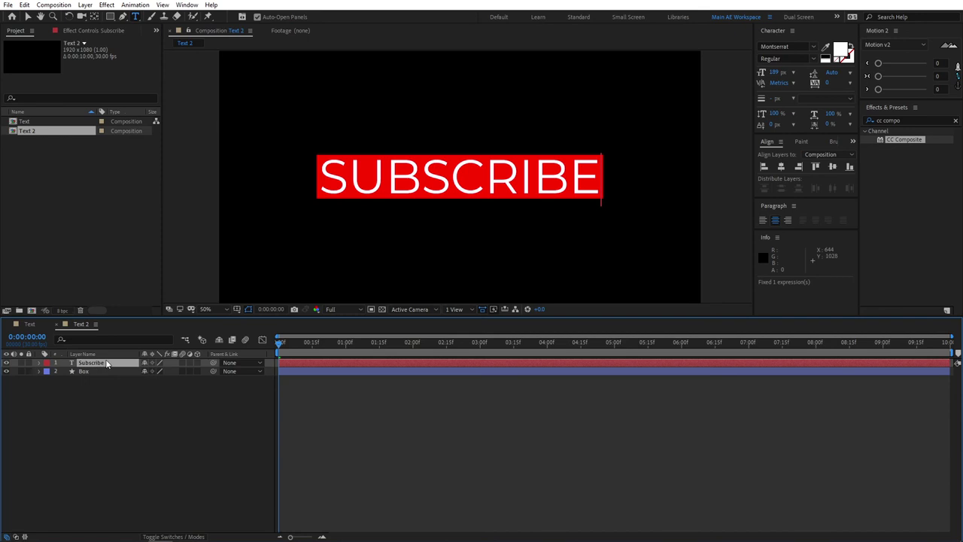
Change the SUBSCRIBE lettering's fill colour to black (000000)
double_click(111, 363)
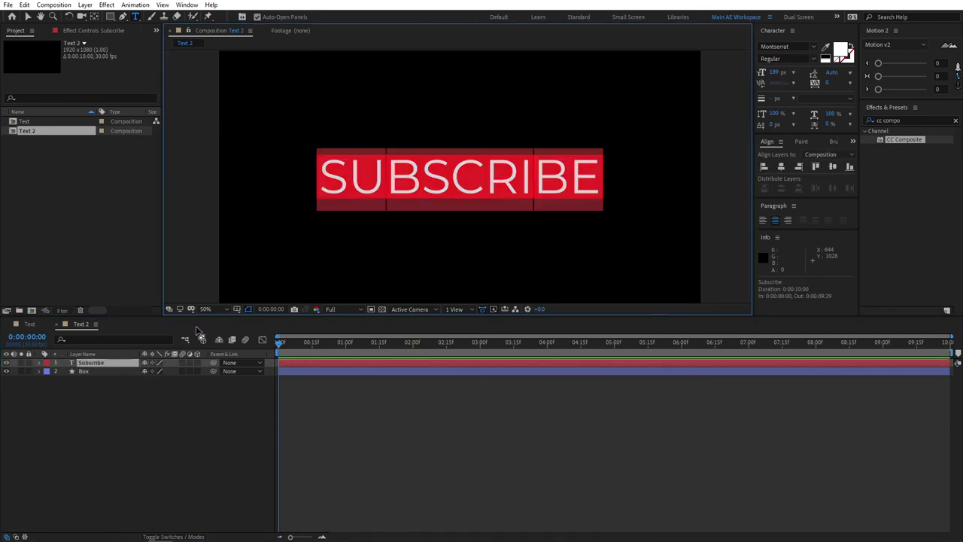
left_click(847, 48)
left_click(250, 280)
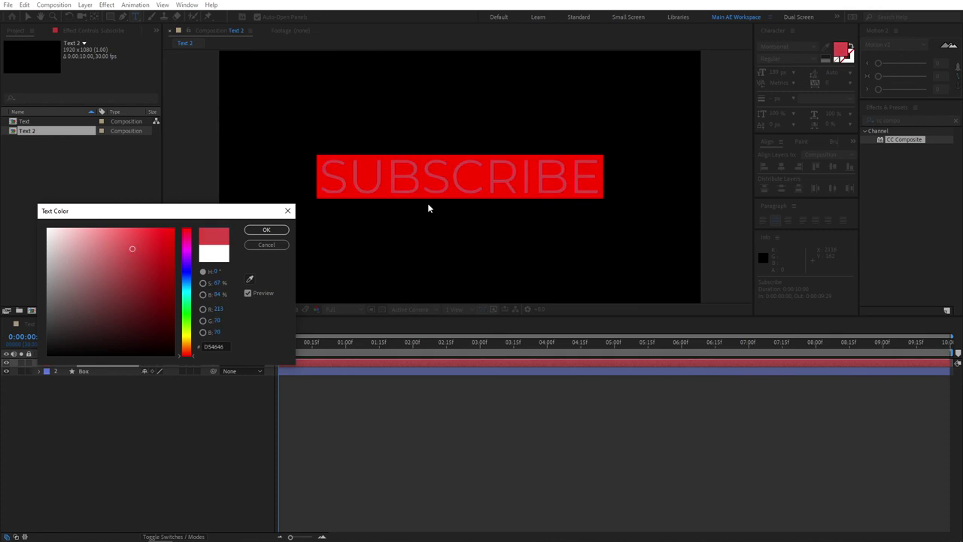
left_click_drag(110, 272, 47, 354)
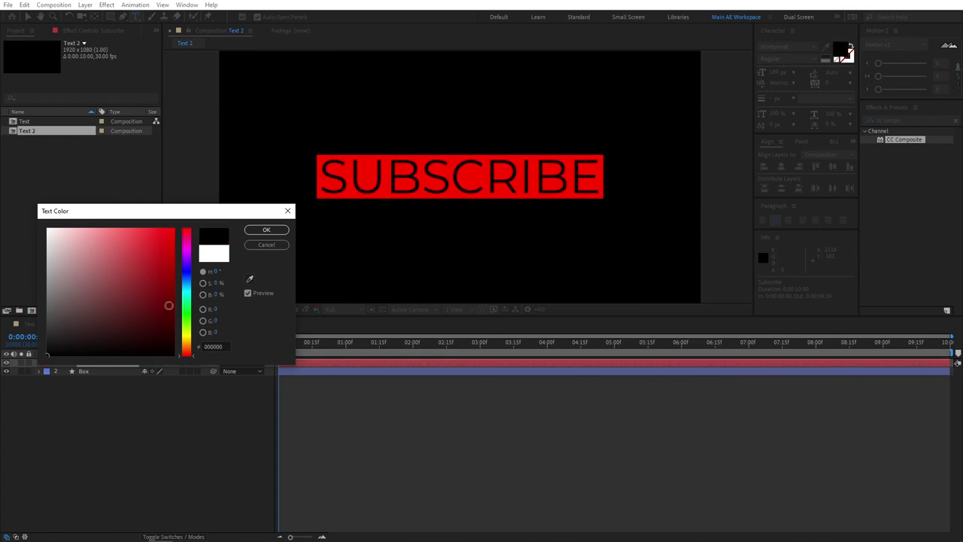
Confirm the black text colour and set the Box shape's fill to white
left_click(267, 231)
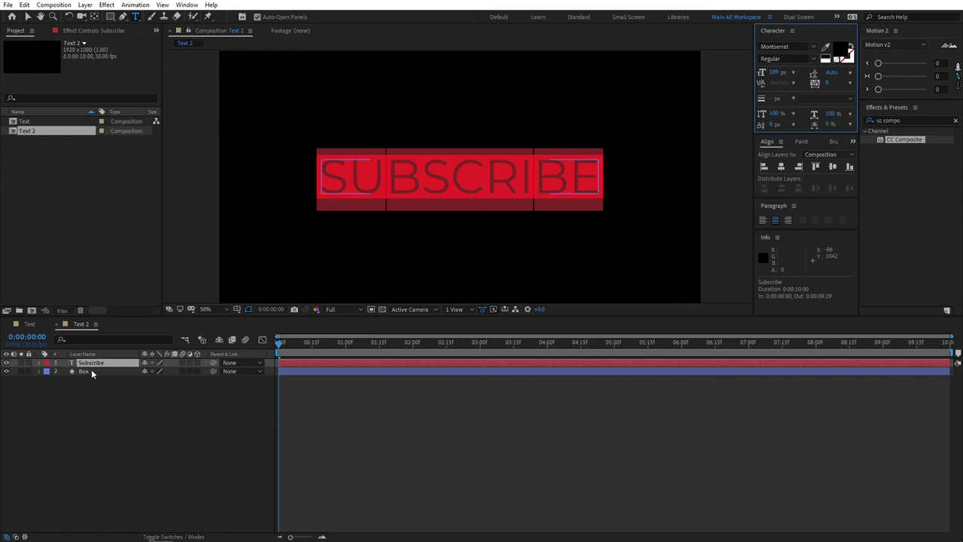
left_click(93, 379)
left_click(96, 372)
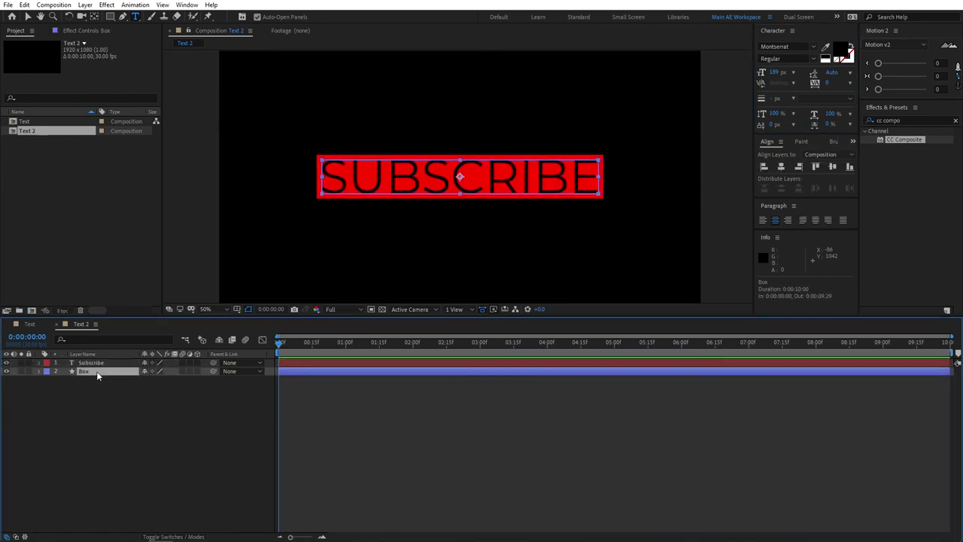
left_click(28, 15)
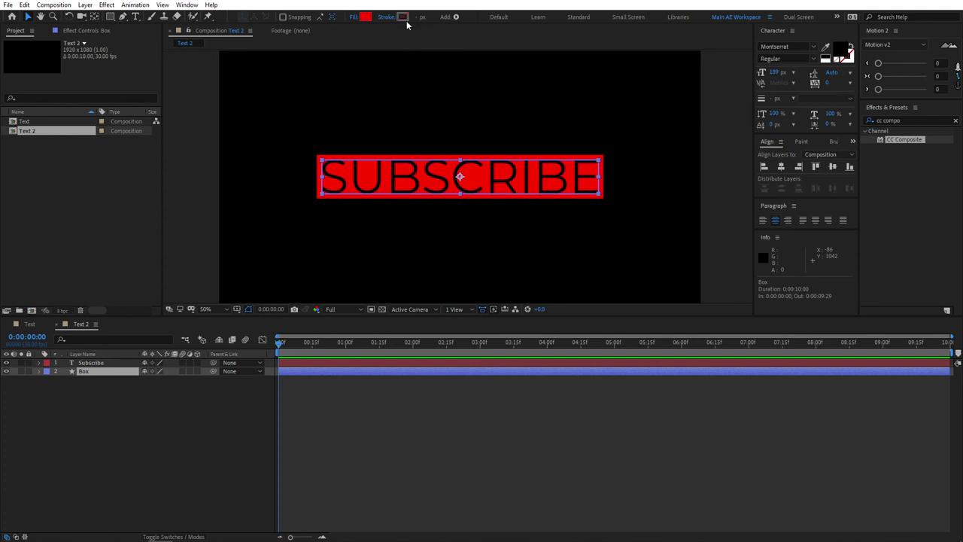
left_click(365, 17)
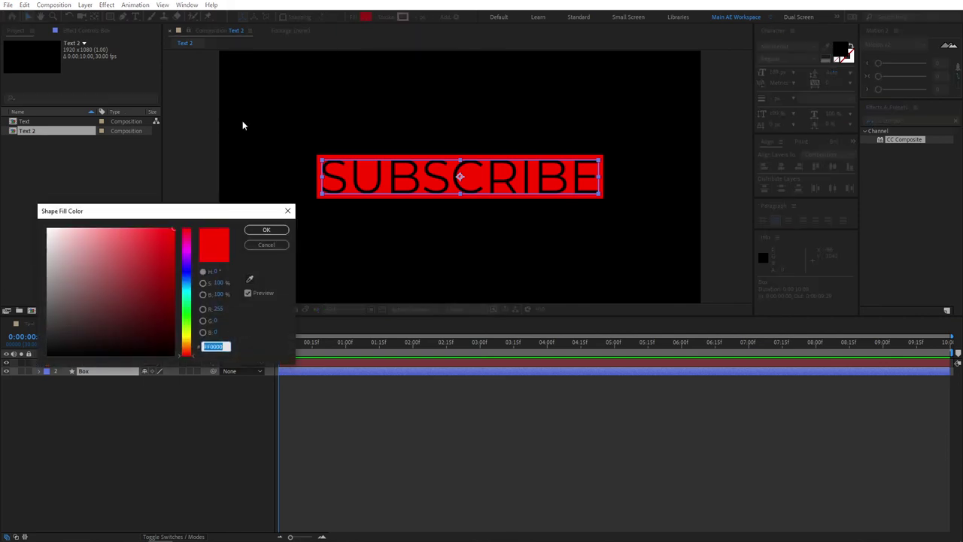
left_click_drag(101, 238, 47, 228)
left_click(267, 230)
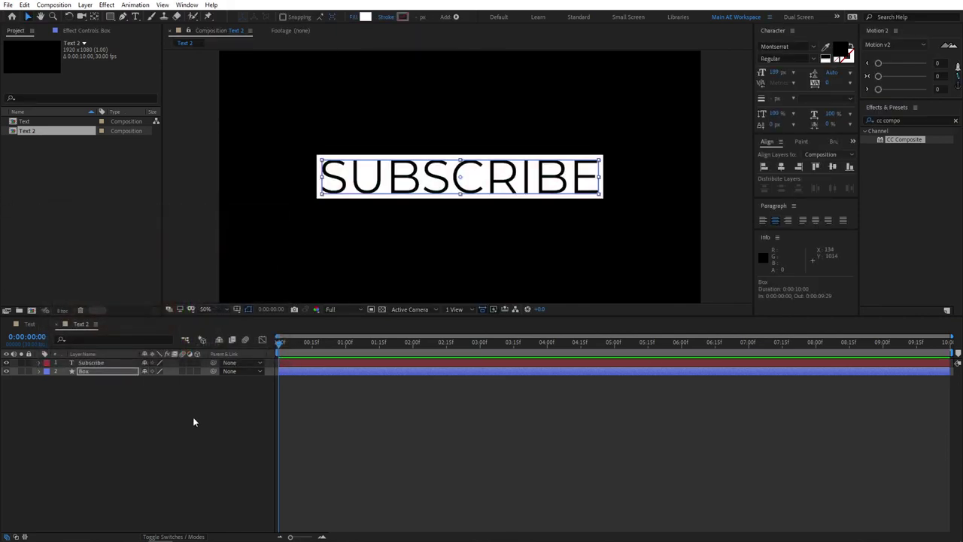
left_click(194, 418)
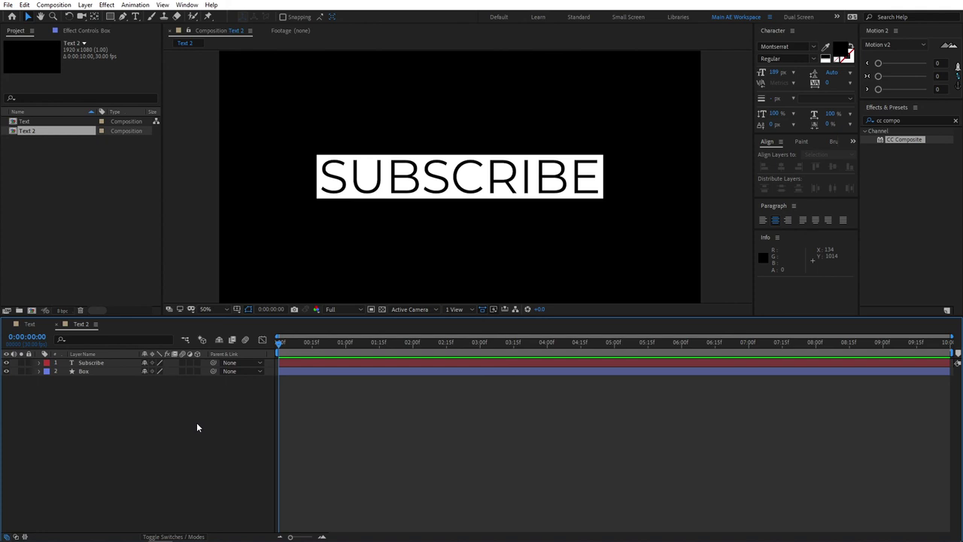
left_click(41, 372)
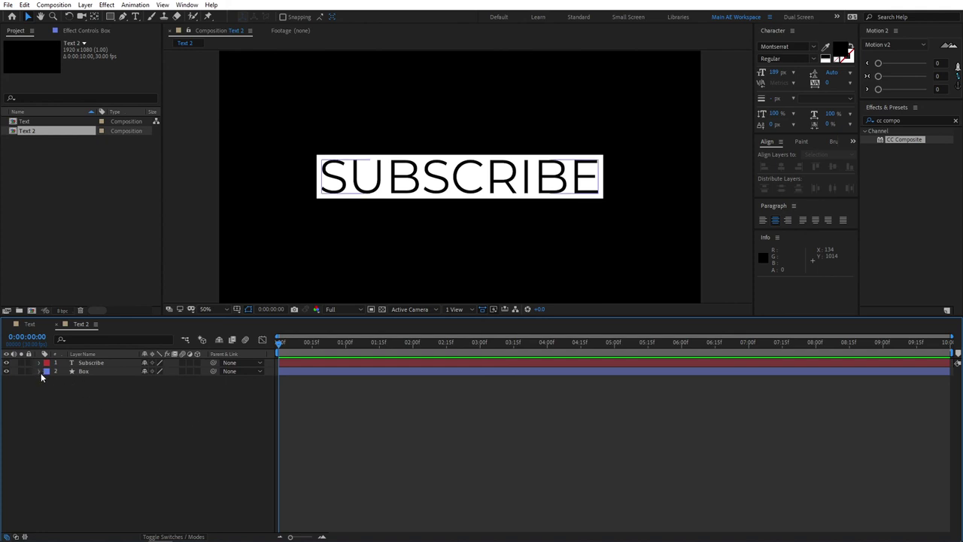
scroll(312, 189, "up", 4)
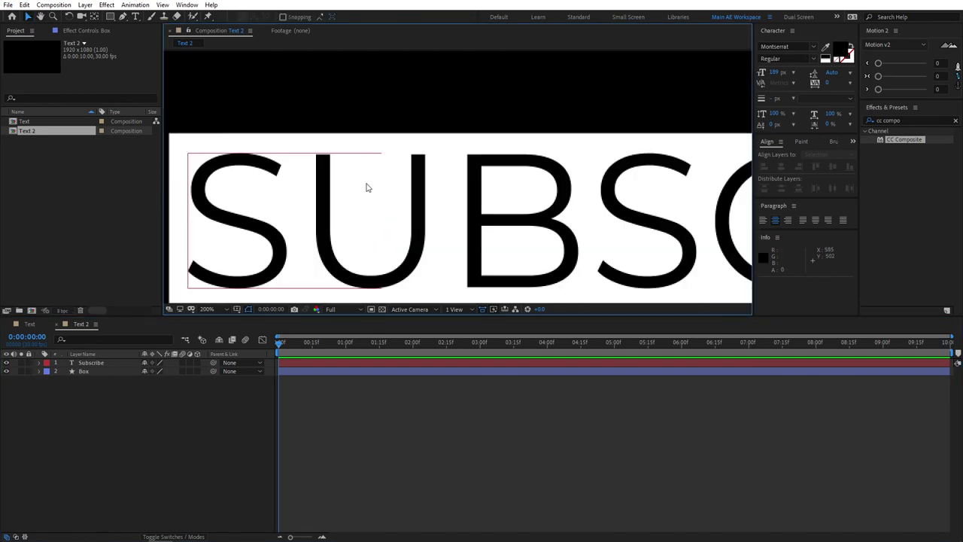
scroll(367, 187, "left", 5)
scroll(320, 136, "down", 1)
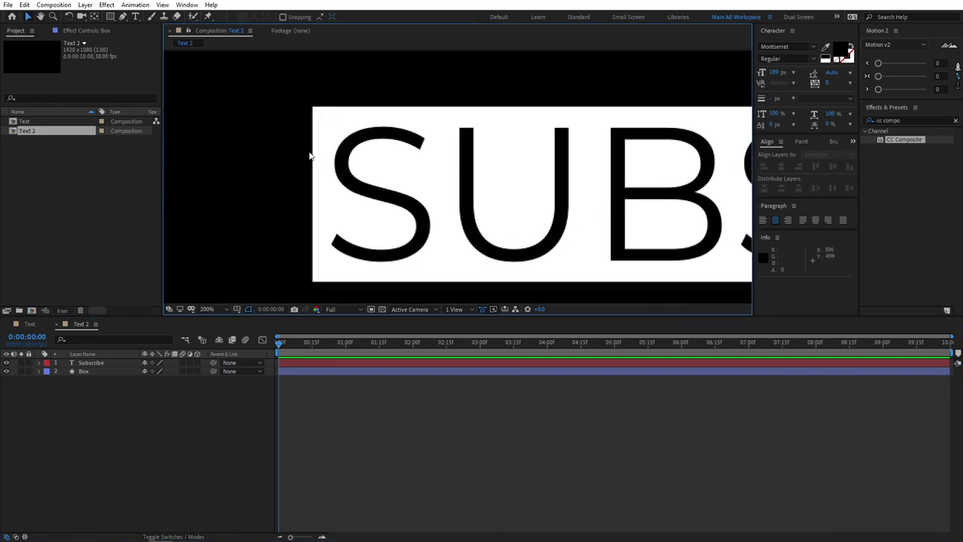
scroll(456, 177, "down", 2)
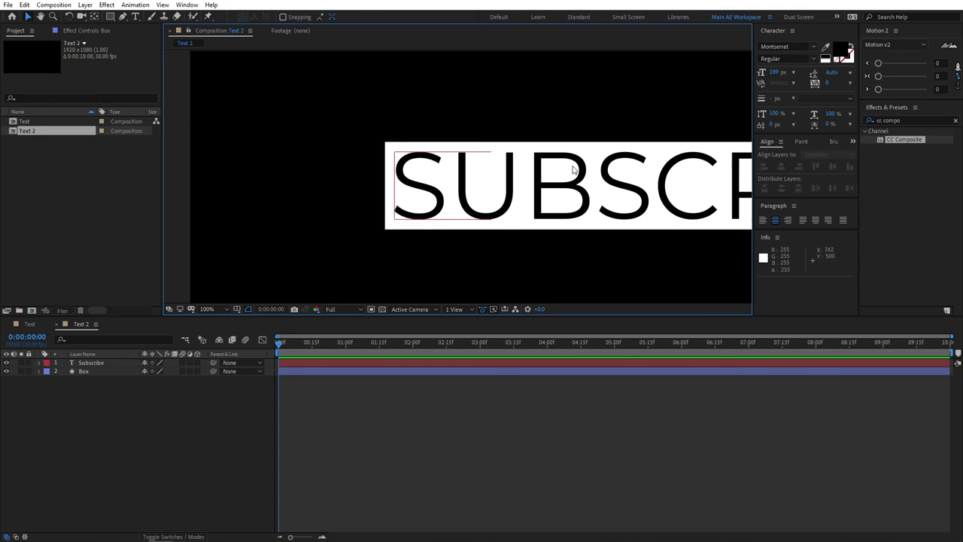
scroll(557, 170, "down", 1)
scroll(458, 170, "up", 1)
scroll(474, 166, "left", 2)
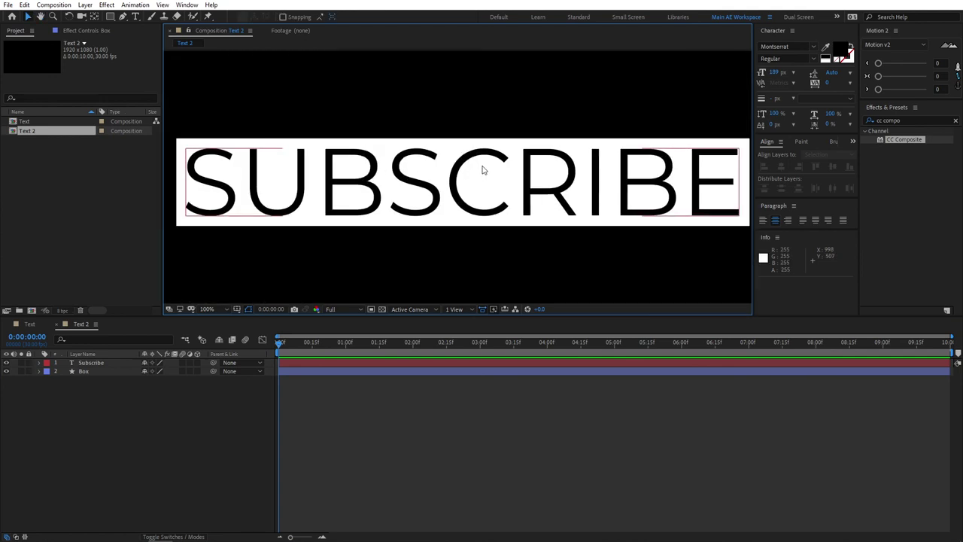
scroll(219, 158, "up", 3)
scroll(387, 193, "up", 1)
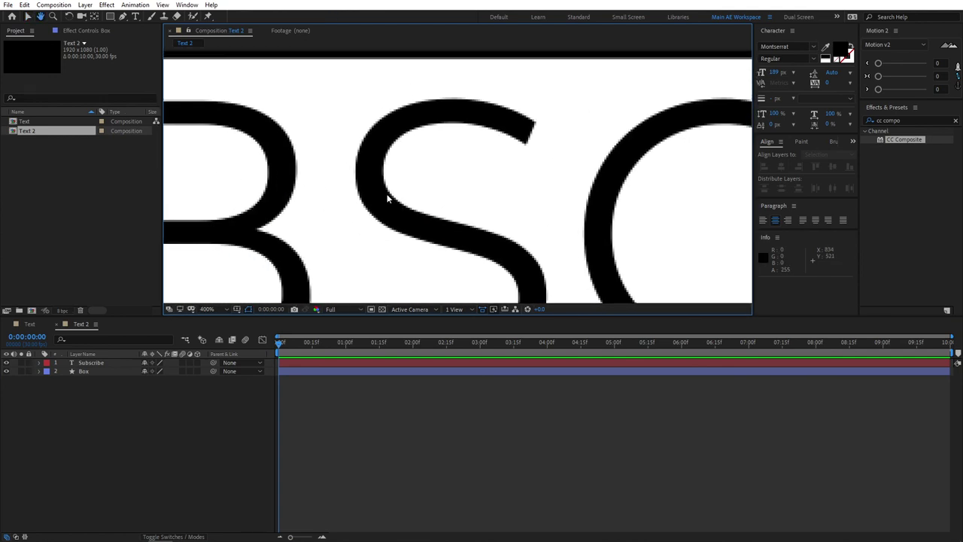
scroll(565, 209, "left", 2)
scroll(527, 196, "left", 2)
scroll(338, 157, "down", 3)
scroll(378, 129, "up", 3)
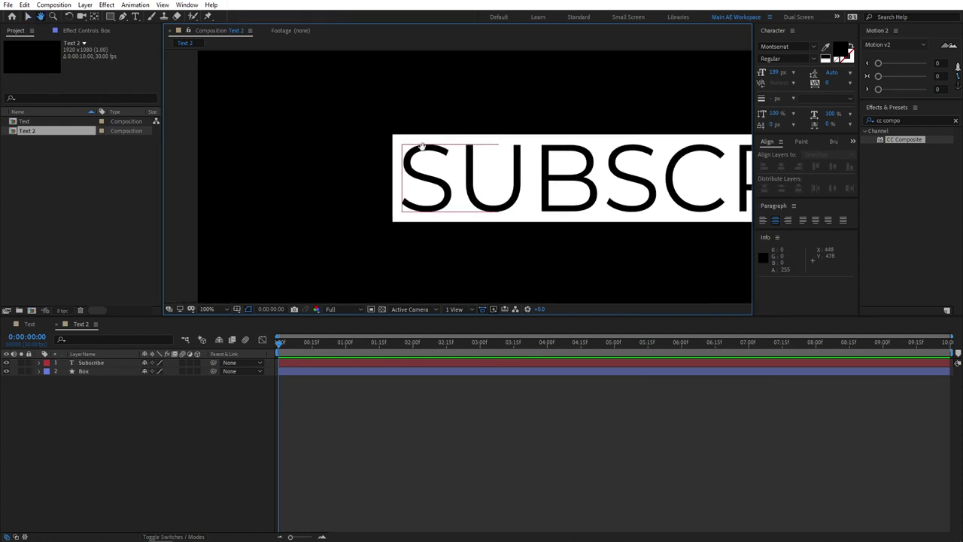
scroll(378, 135, "down", 2)
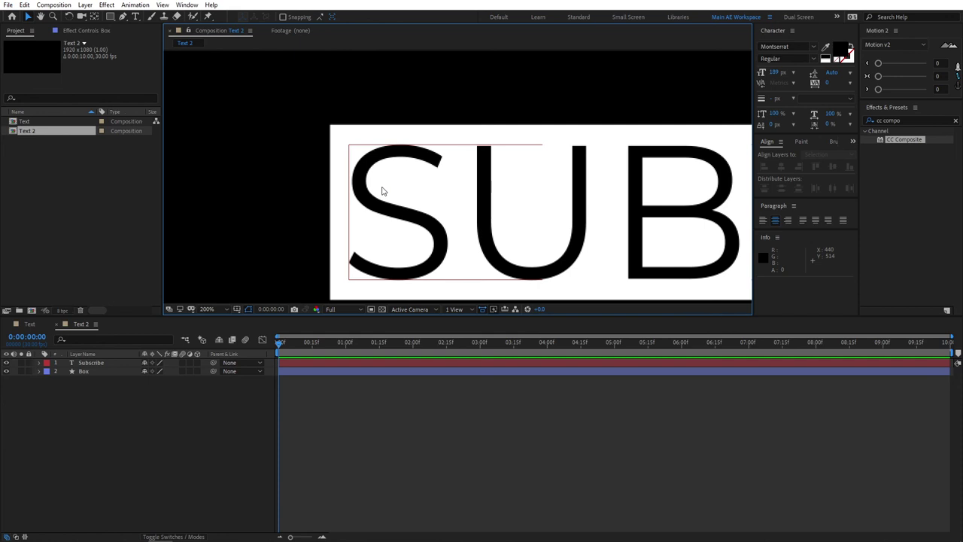
Set the Box Rectangle Path Roundness to 15 for rounded corners
left_click(74, 371)
left_click(39, 372)
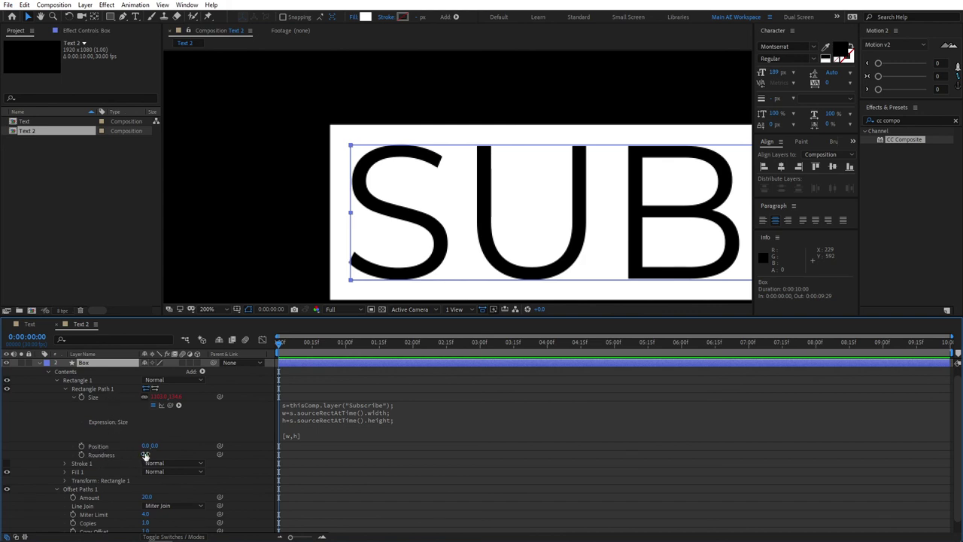
left_click_drag(146, 455, 149, 454)
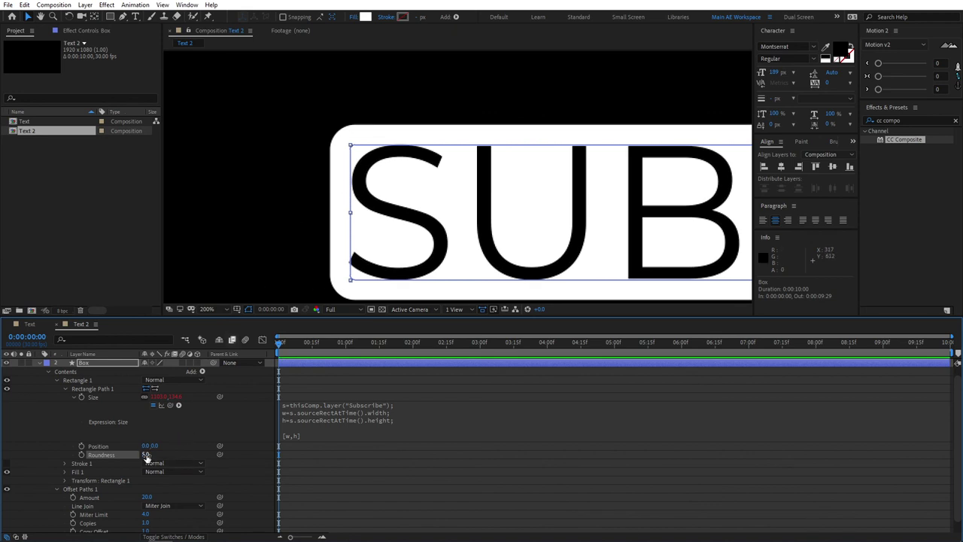
left_click(147, 456)
left_click(149, 455)
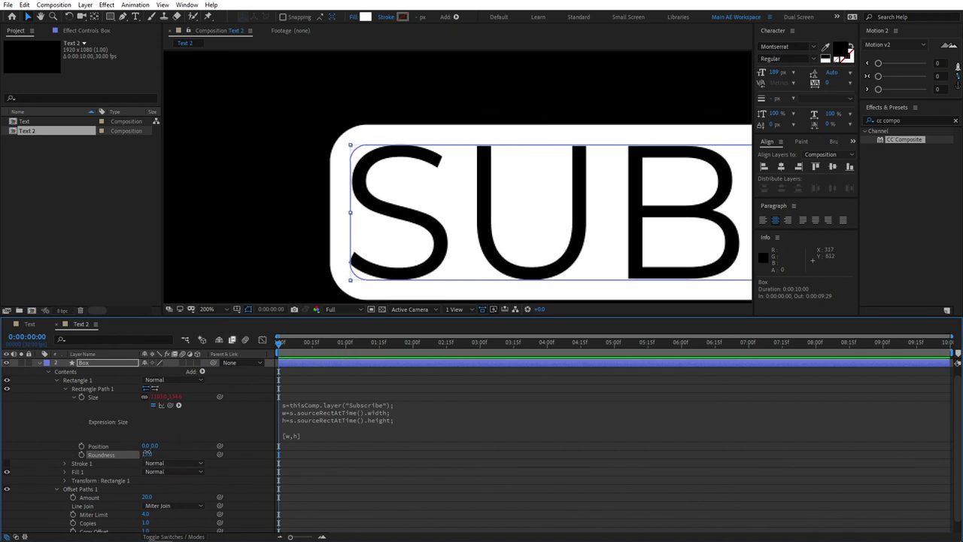
key("Return")
scroll(371, 213, "down", 2)
scroll(370, 213, "down", 2)
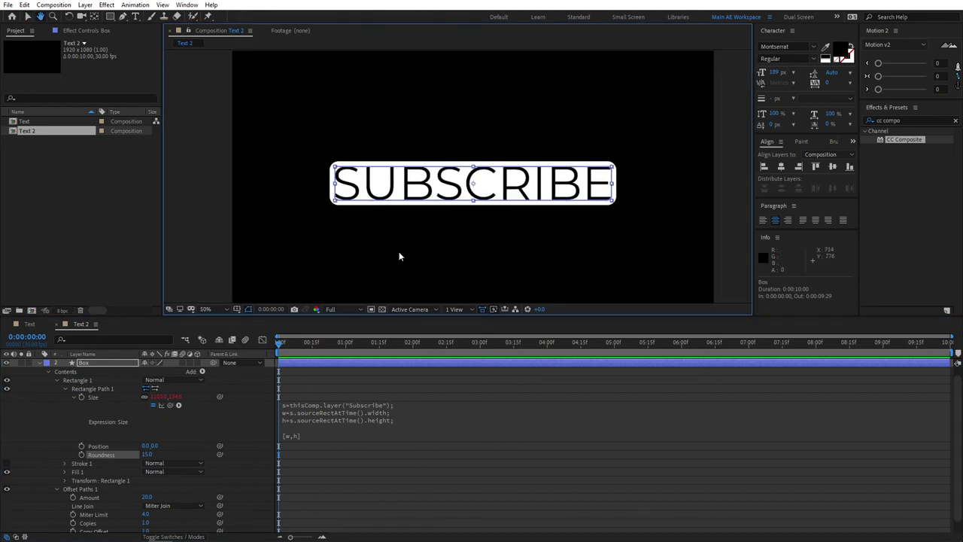
scroll(103, 368, "up", 1)
double_click(91, 363)
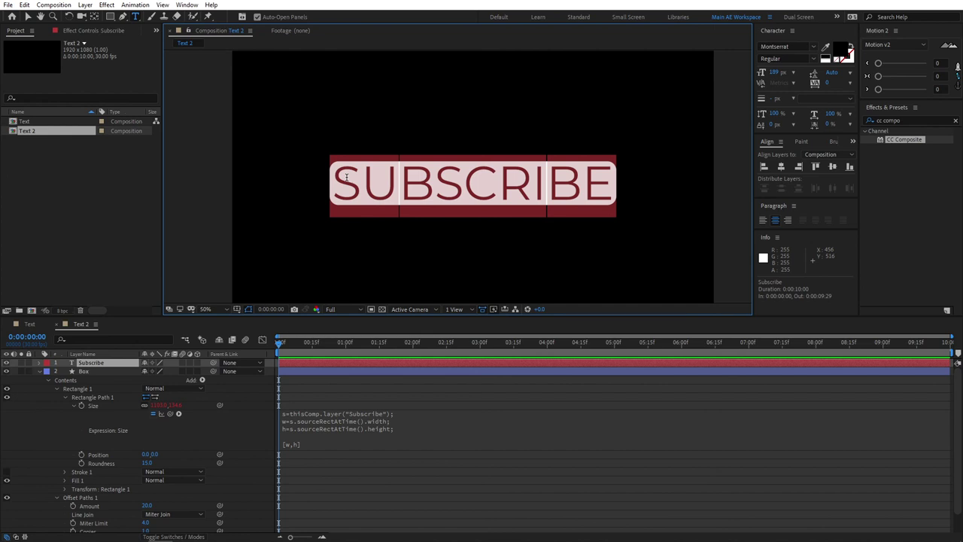
Retype the text as 'thank you' and exit text editing
type("thank you")
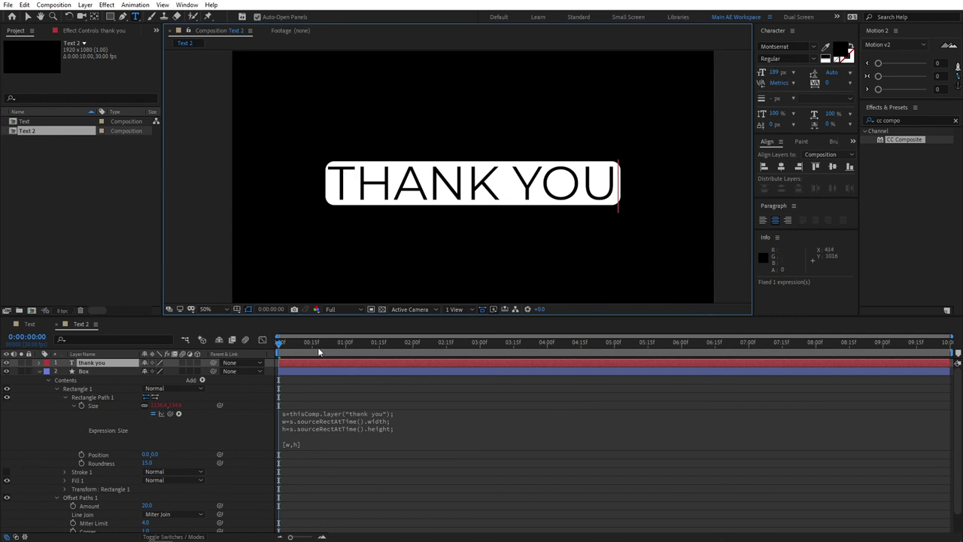
key("Escape")
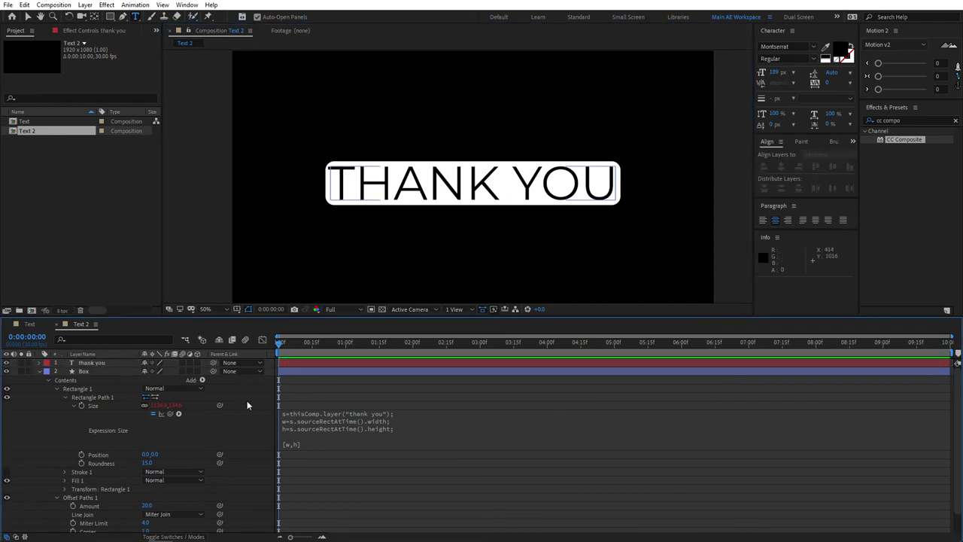